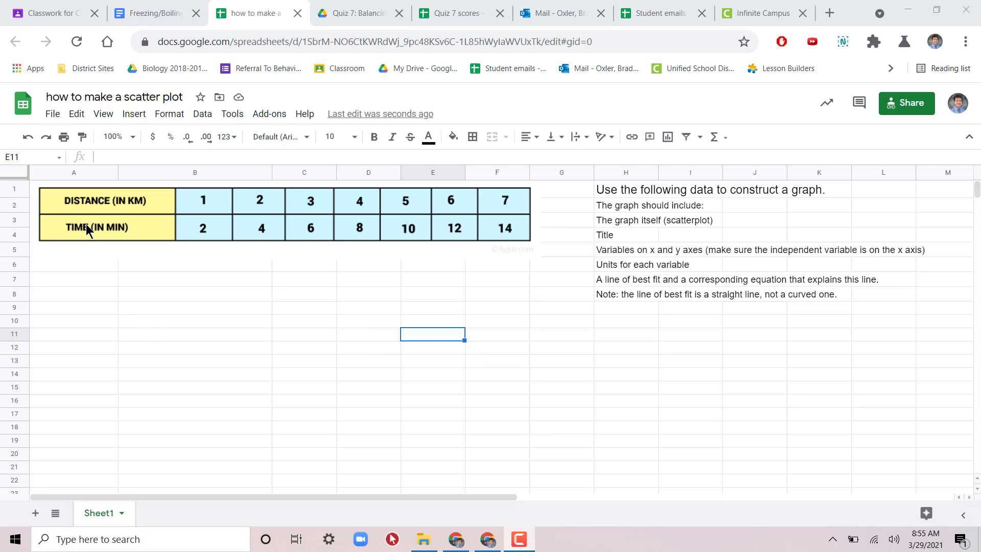
{"action": "left_click", "coordinate": [169, 237]}
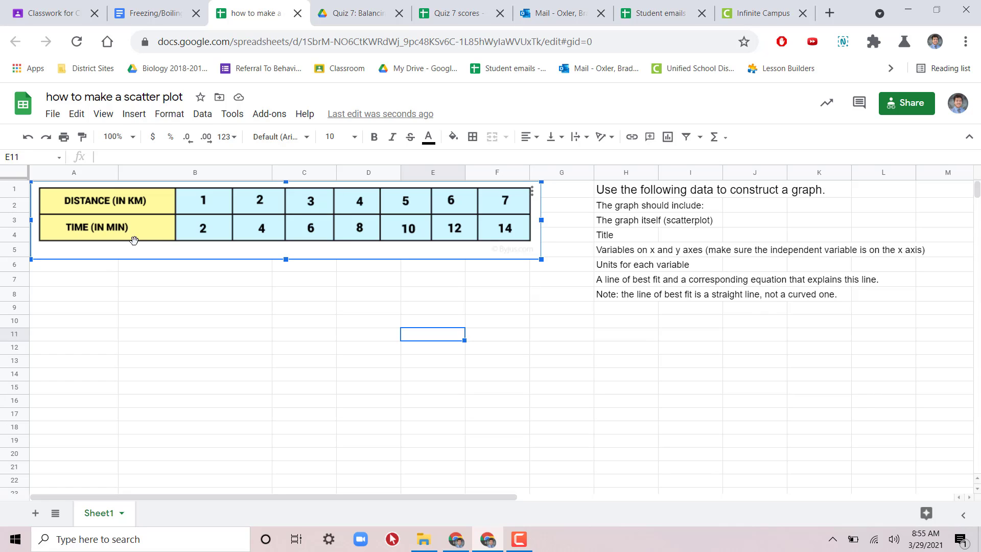
{"action": "left_click", "coordinate": [91, 280]}
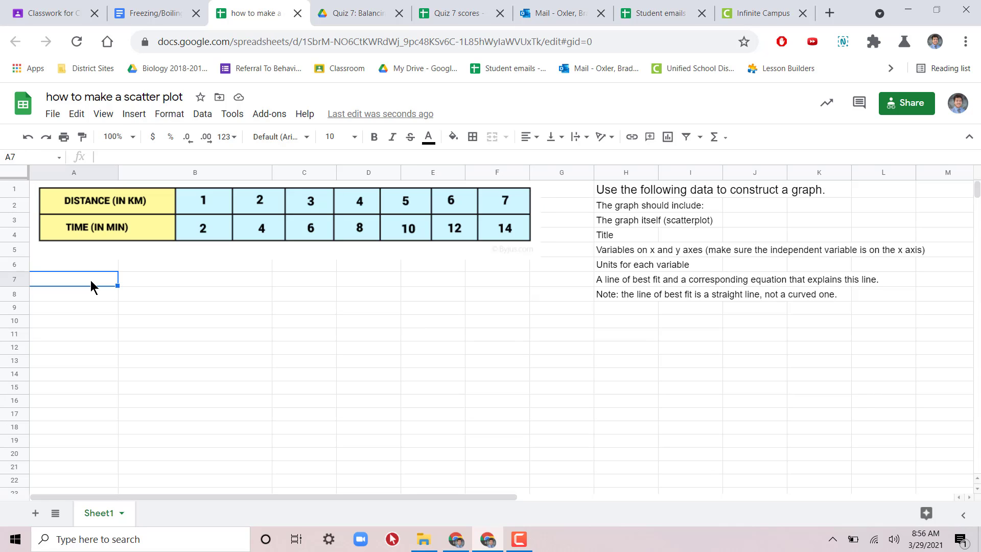
{"action": "left_click", "coordinate": [185, 214]}
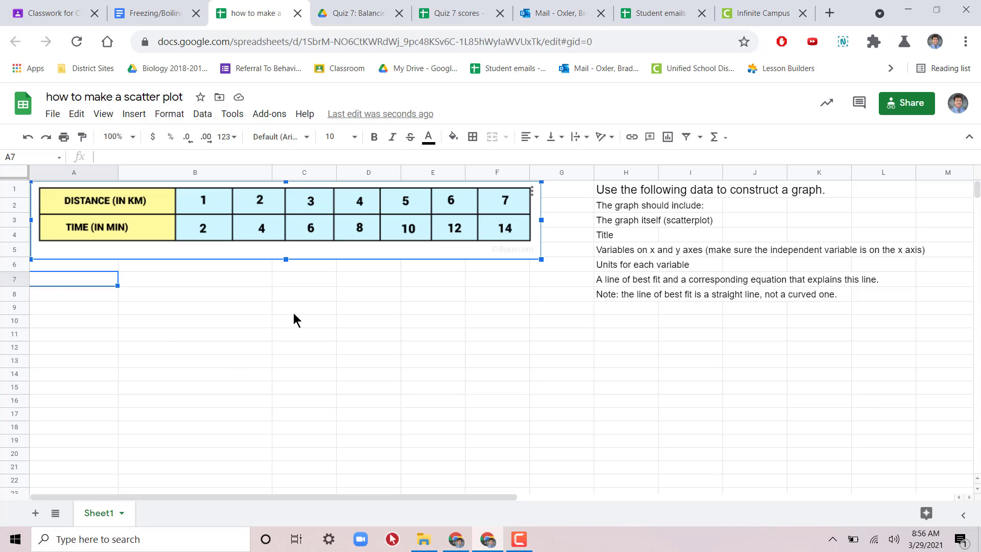
Step: Enter the column headers "Distance (km)" in A7 and "Time (minutes)" in B7
{"action": "left_click", "coordinate": [51, 278]}
{"action": "type", "text": "Distan"}
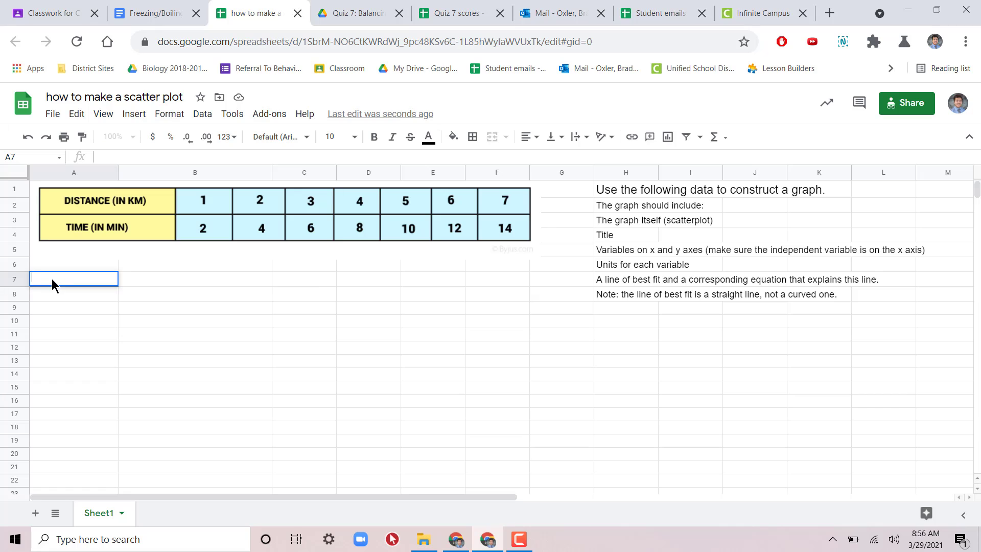
{"action": "type", "text": "ce (km)"}
{"action": "key", "text": "Tab"}
{"action": "type", "text": "Time"}
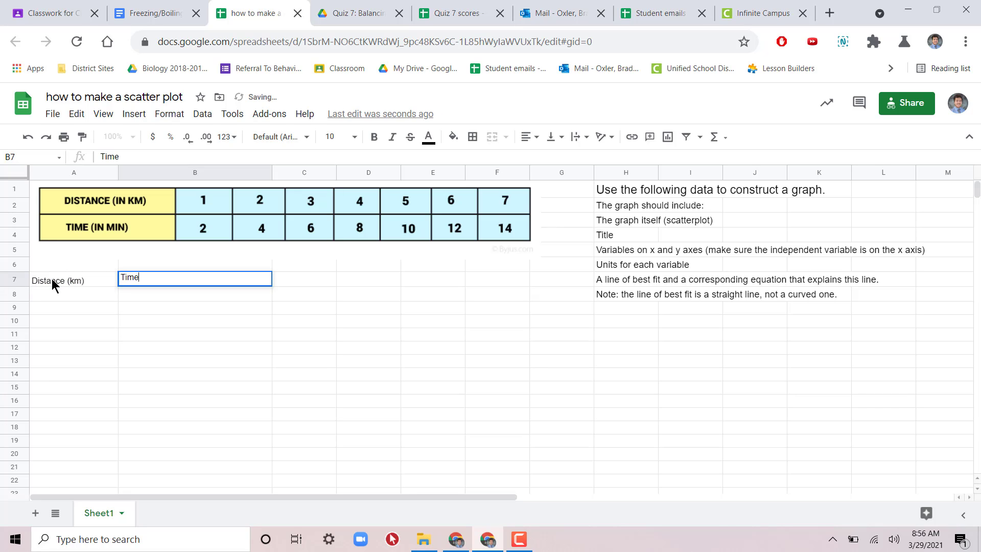
{"action": "type", "text": " (minutes)"}
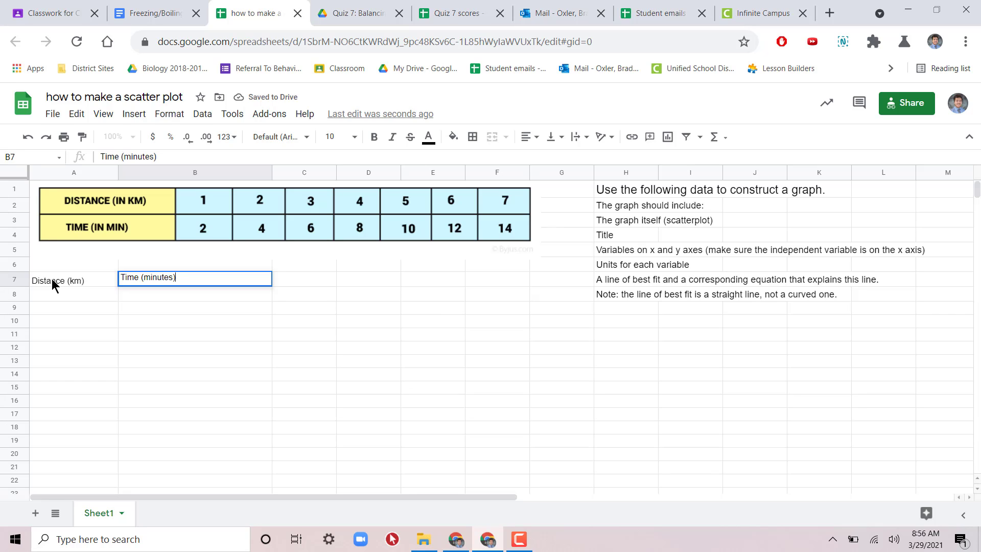
{"action": "key", "text": "Return"}
Step: Fill A8:A14 with the distance values 1, 2, 3, 4, 5, 6 and 7
{"action": "type", "text": "1"}
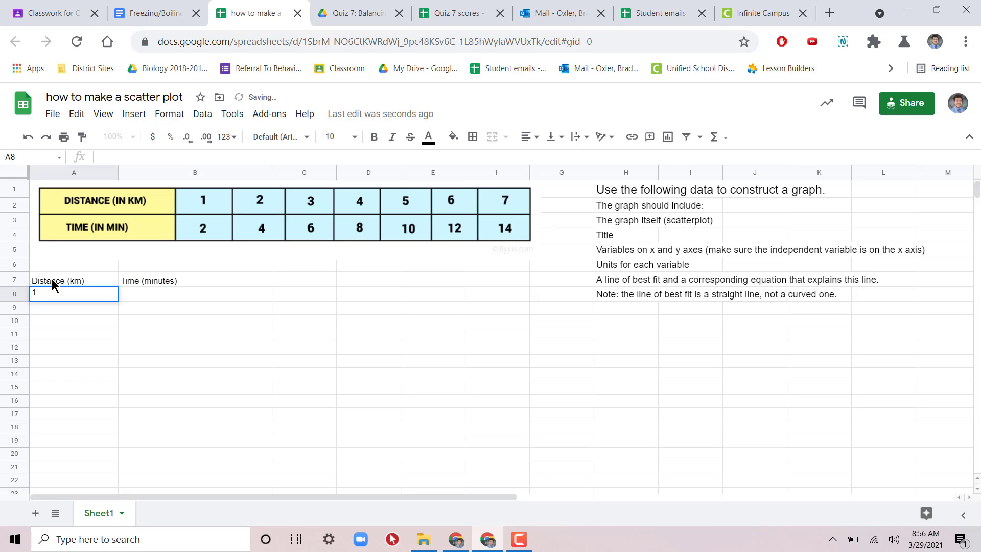
{"action": "key", "text": "Return"}
{"action": "type", "text": "2"}
{"action": "key", "text": "Return"}
{"action": "type", "text": "3"}
{"action": "key", "text": "Return"}
{"action": "type", "text": "4"}
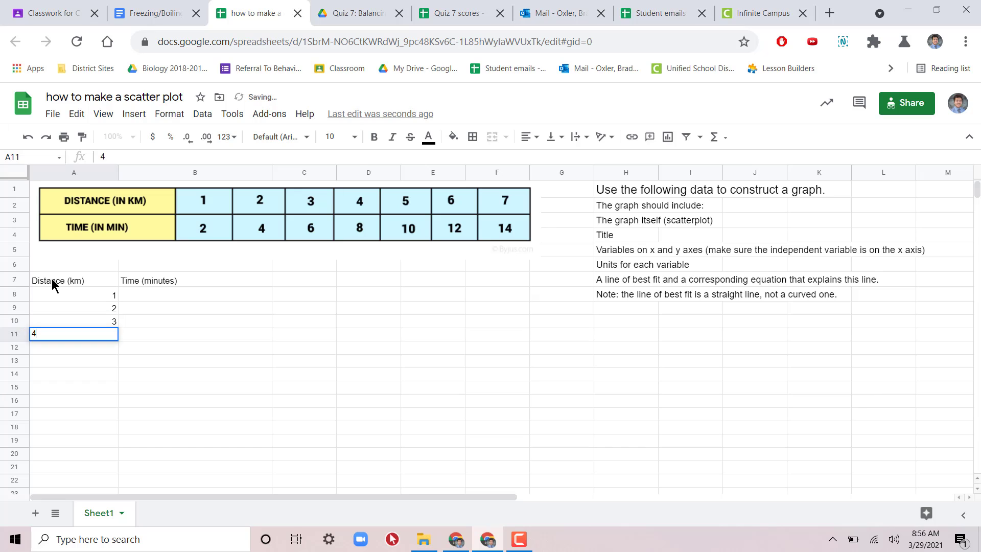
{"action": "key", "text": "Return"}
{"action": "type", "text": "5"}
{"action": "key", "text": "Return"}
{"action": "type", "text": "6"}
{"action": "key", "text": "Return"}
{"action": "type", "text": "7"}
Step: Fill B8:B14 with the time values 2, 4, 6, 8, 10, 12 and 14
{"action": "key", "text": "Return"}
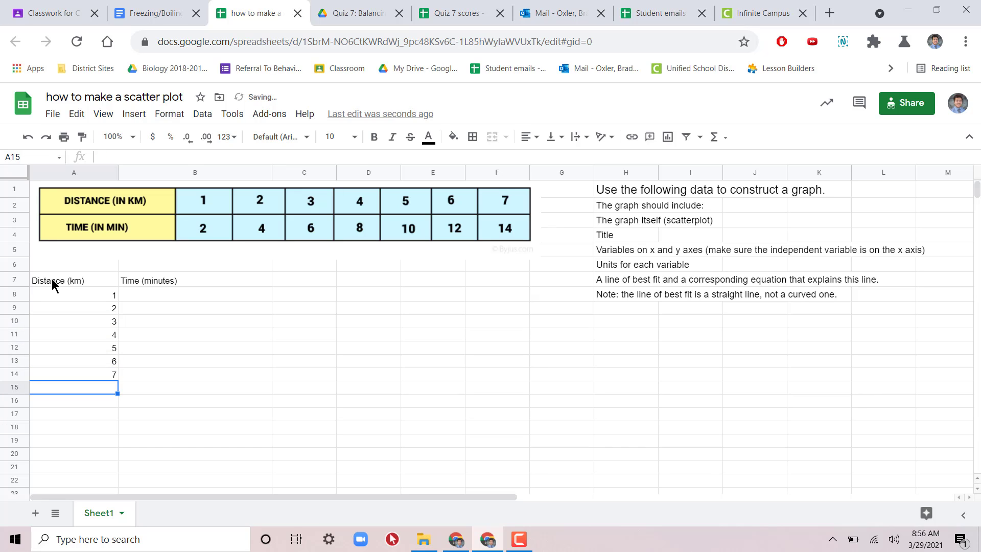
{"action": "left_click", "coordinate": [197, 296]}
{"action": "type", "text": "2"}
{"action": "key", "text": "Return"}
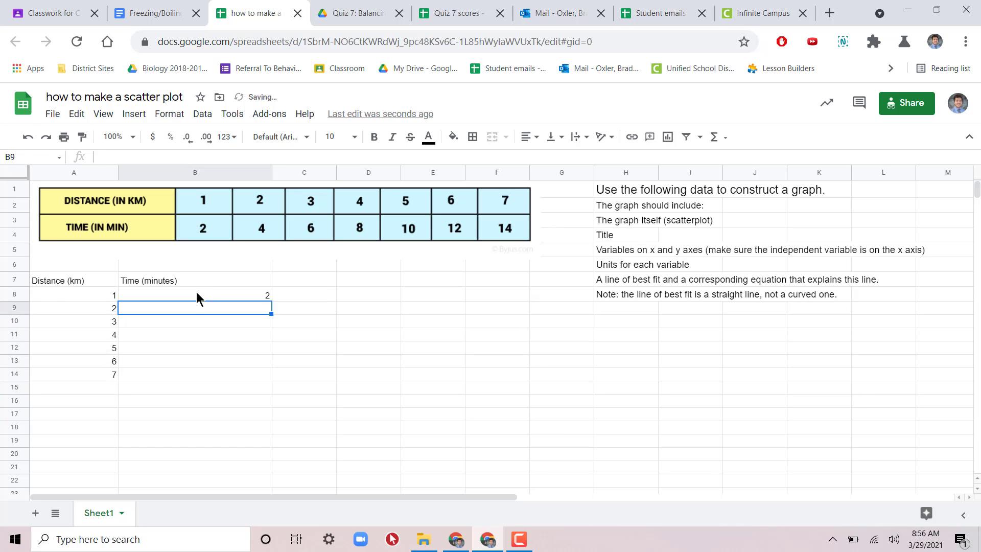
{"action": "type", "text": "4"}
{"action": "key", "text": "Return"}
{"action": "type", "text": "6"}
{"action": "key", "text": "Return"}
{"action": "type", "text": "8"}
{"action": "key", "text": "Return"}
{"action": "type", "text": "10"}
{"action": "key", "text": "Return"}
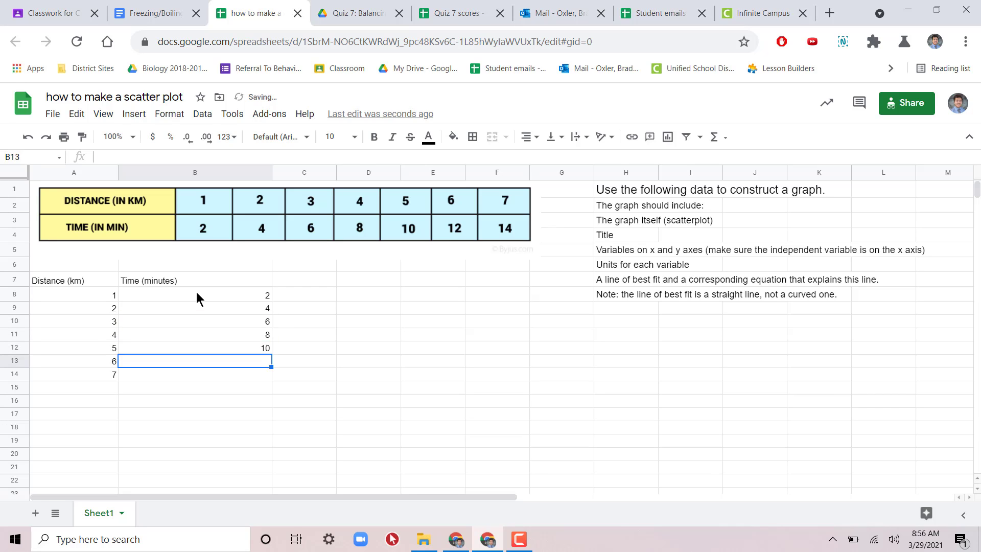
{"action": "type", "text": "12"}
{"action": "key", "text": "Return"}
{"action": "type", "text": "14"}
{"action": "key", "text": "Return"}
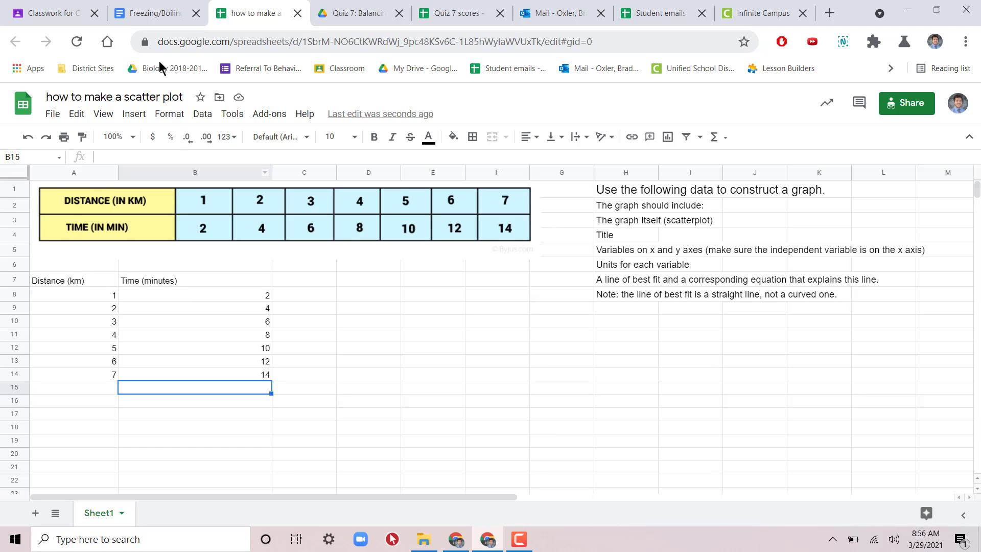
Step: Insert a chart from the distance and time data in A7:B14
{"action": "left_click", "coordinate": [145, 115]}
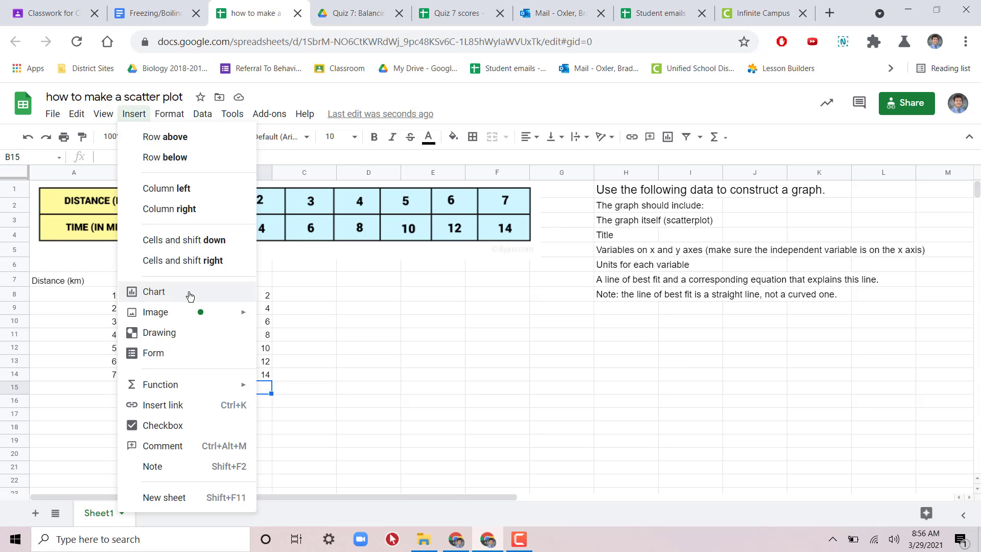
{"action": "left_click", "coordinate": [419, 337]}
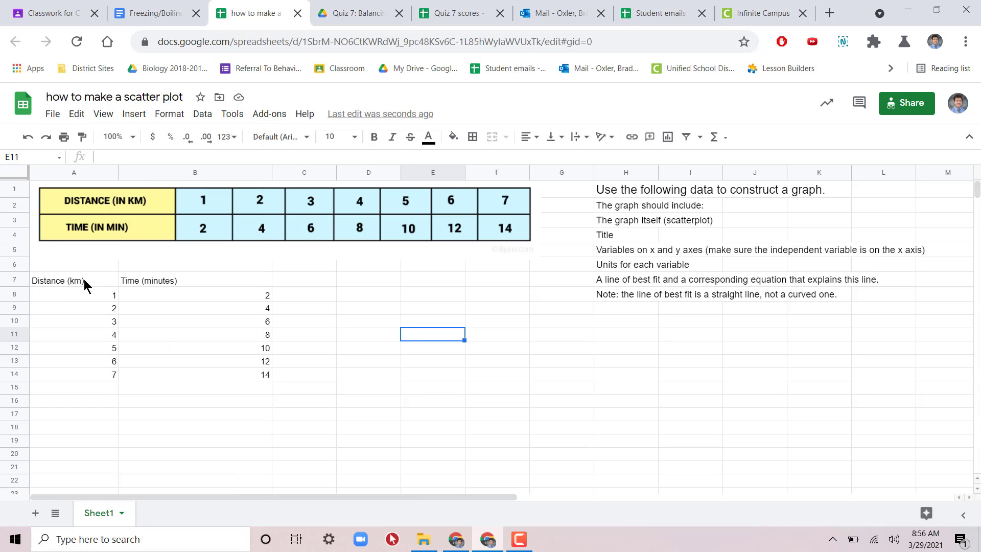
{"action": "left_click_drag", "start_coordinate": [84, 279], "coordinate": [247, 379]}
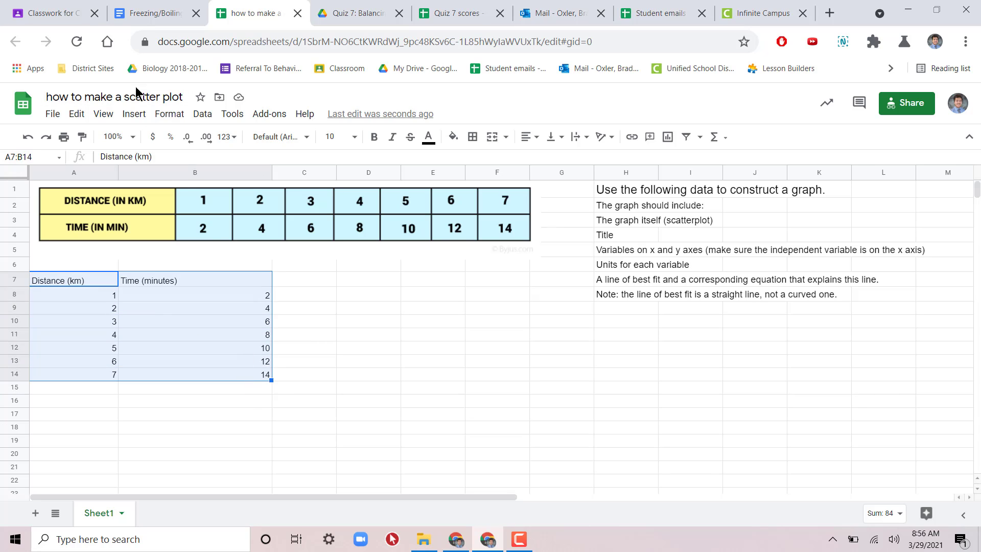
{"action": "left_click", "coordinate": [134, 114]}
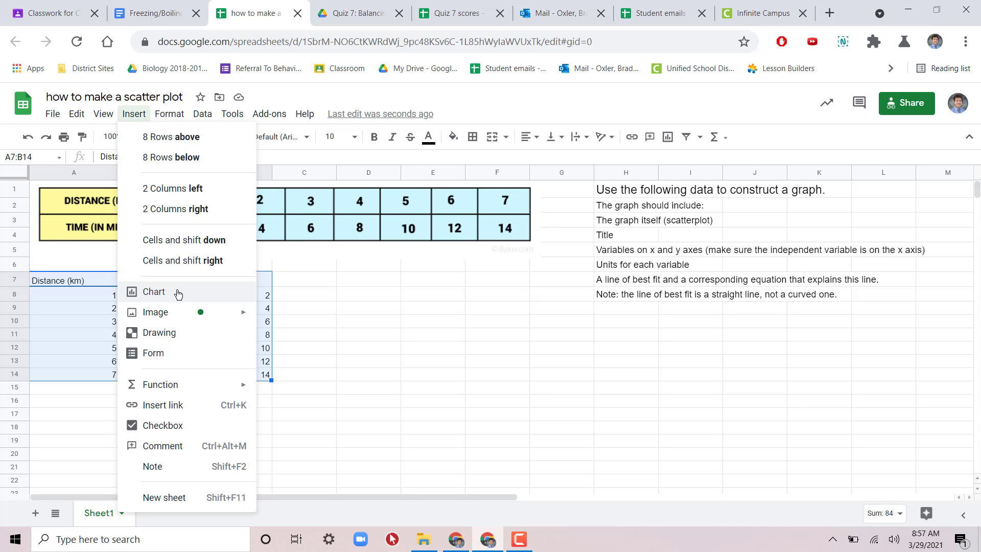
{"action": "left_click", "coordinate": [142, 119]}
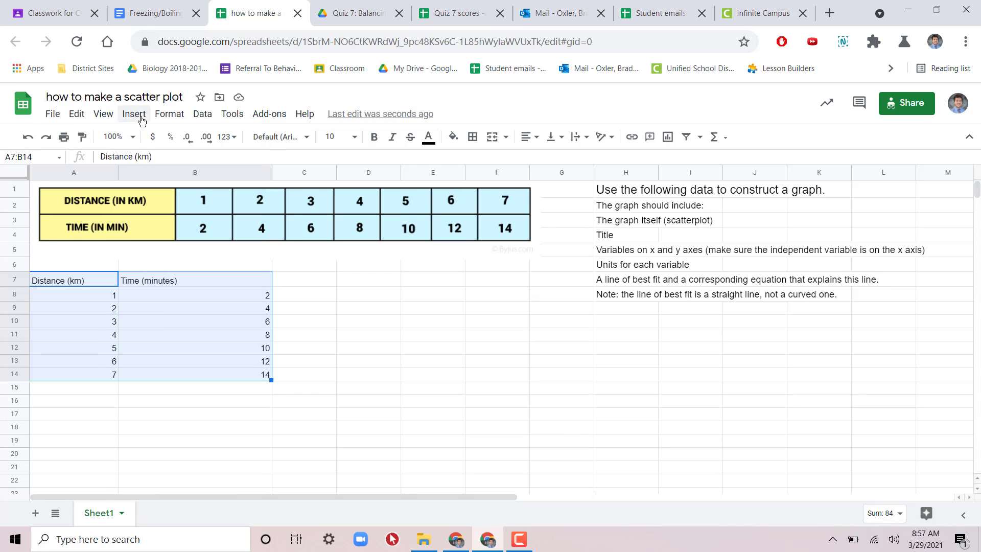
{"action": "left_click", "coordinate": [142, 120]}
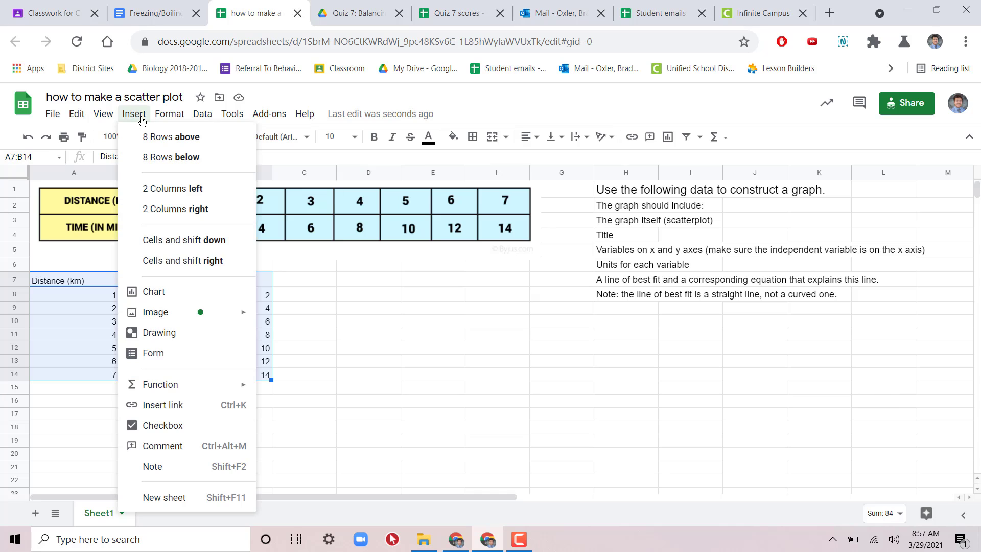
{"action": "left_click", "coordinate": [169, 292]}
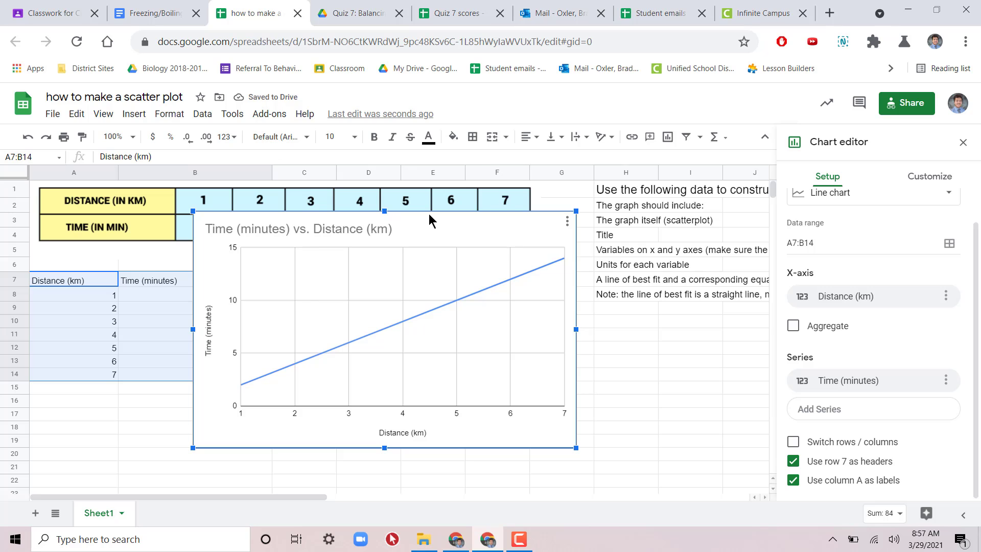
Step: Move the chart below the data picture and beside the two data columns so it covers neither
{"action": "left_click_drag", "start_coordinate": [429, 214], "coordinate": [437, 263]}
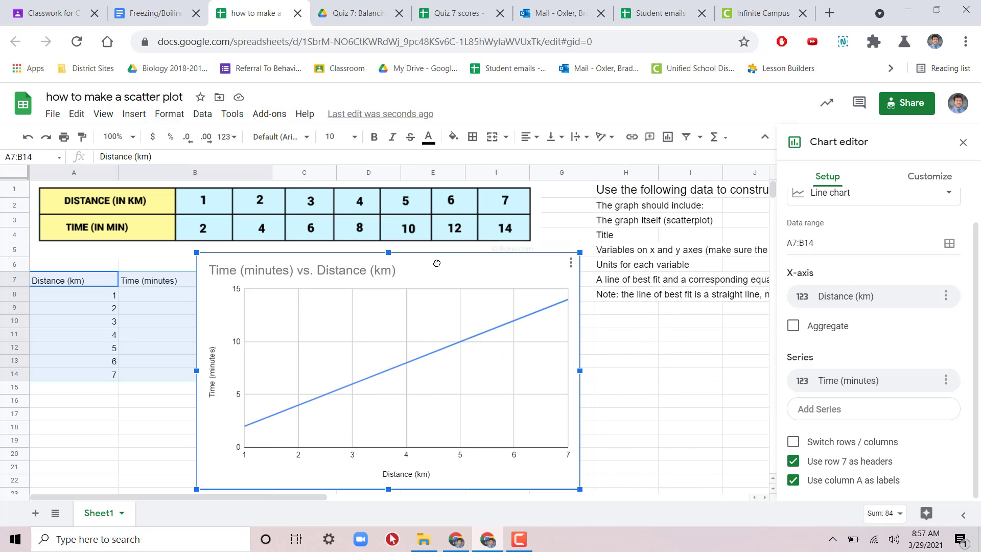
{"action": "left_click", "coordinate": [635, 390]}
{"action": "left_click", "coordinate": [494, 382]}
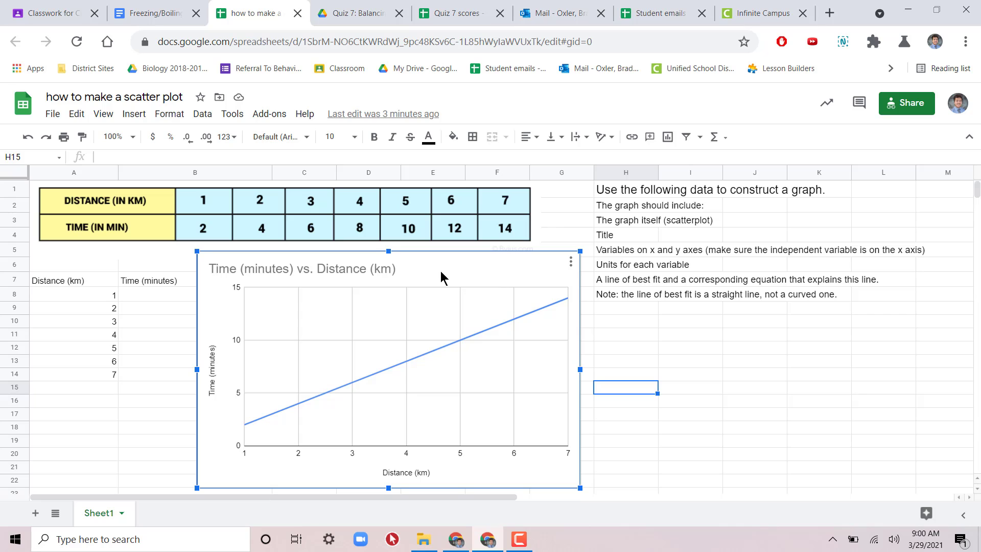
{"action": "left_click_drag", "start_coordinate": [430, 260], "coordinate": [522, 268]}
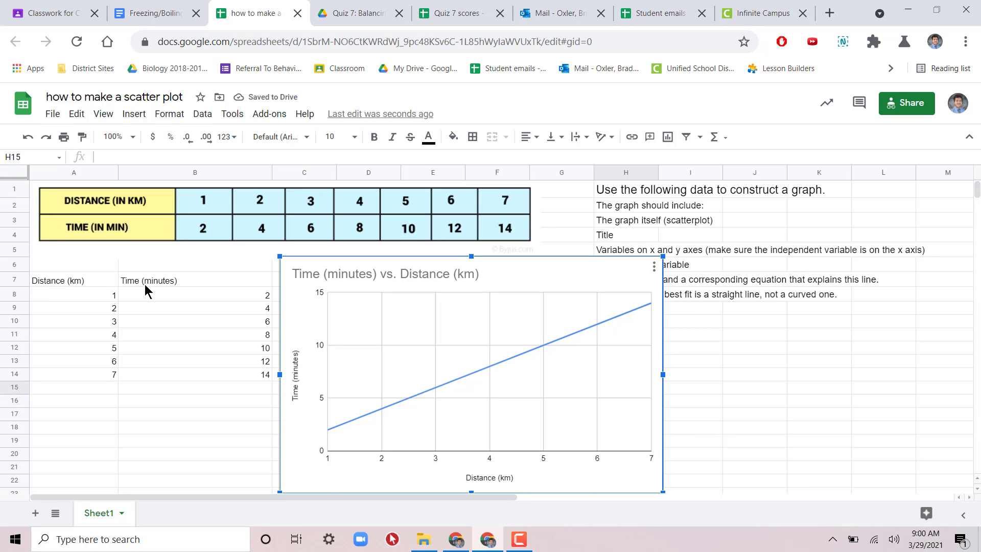
Step: Delete the chart that plots time against distance
{"action": "left_click_drag", "start_coordinate": [158, 287], "coordinate": [170, 383]}
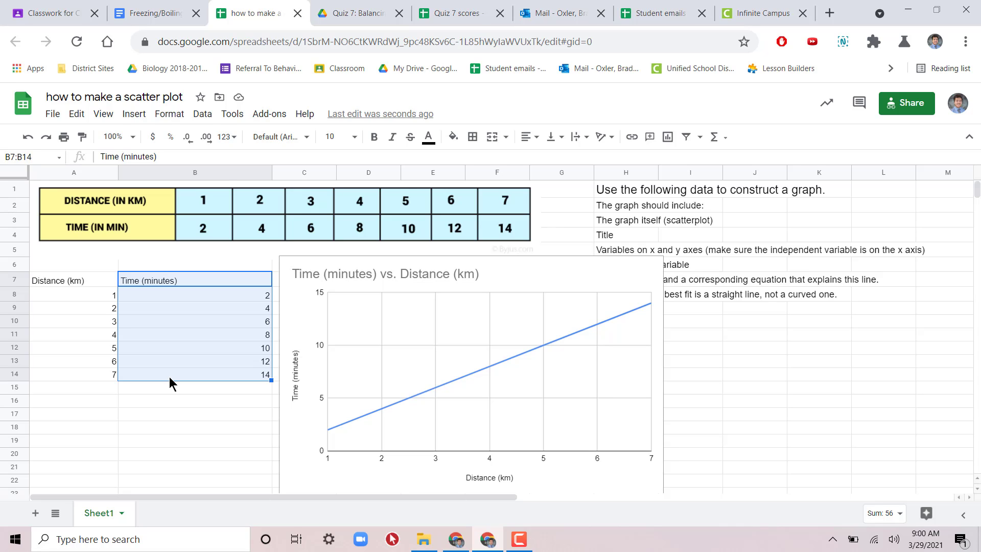
{"action": "left_click", "coordinate": [513, 307]}
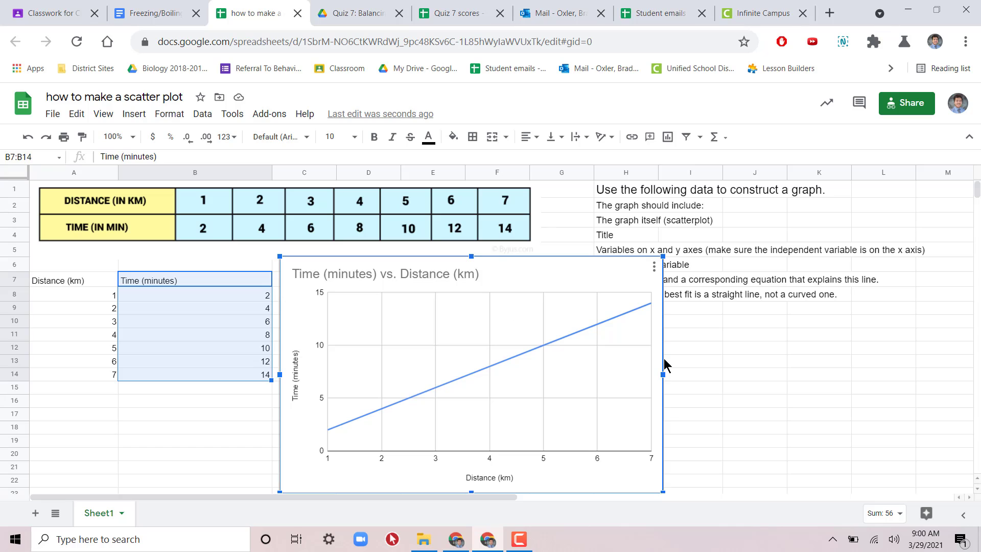
{"action": "left_click", "coordinate": [685, 360]}
{"action": "left_click", "coordinate": [500, 330]}
{"action": "key", "text": "Delete"}
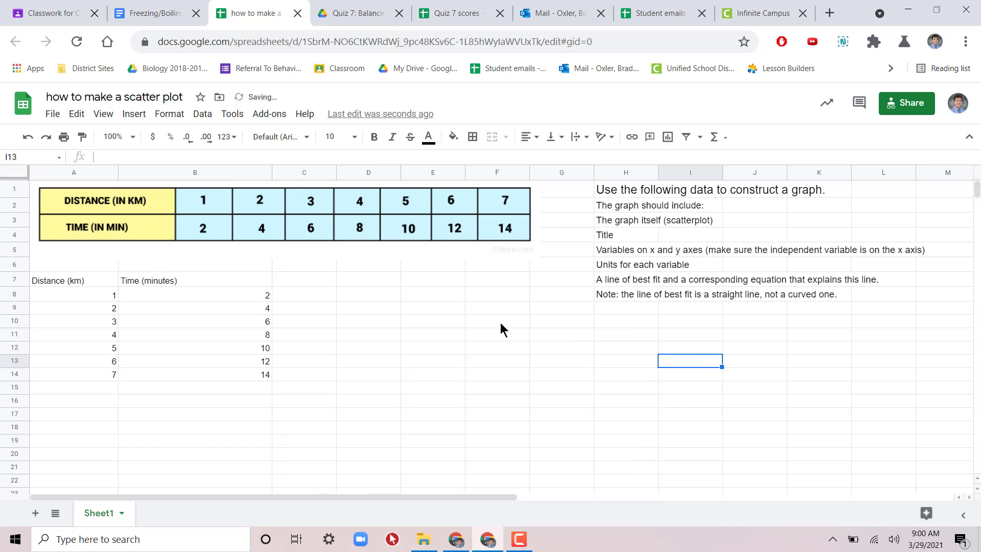
Step: Move the time column with its header from B7:B14 to A15:A22, below the distance data
{"action": "left_click_drag", "start_coordinate": [177, 278], "coordinate": [204, 379]}
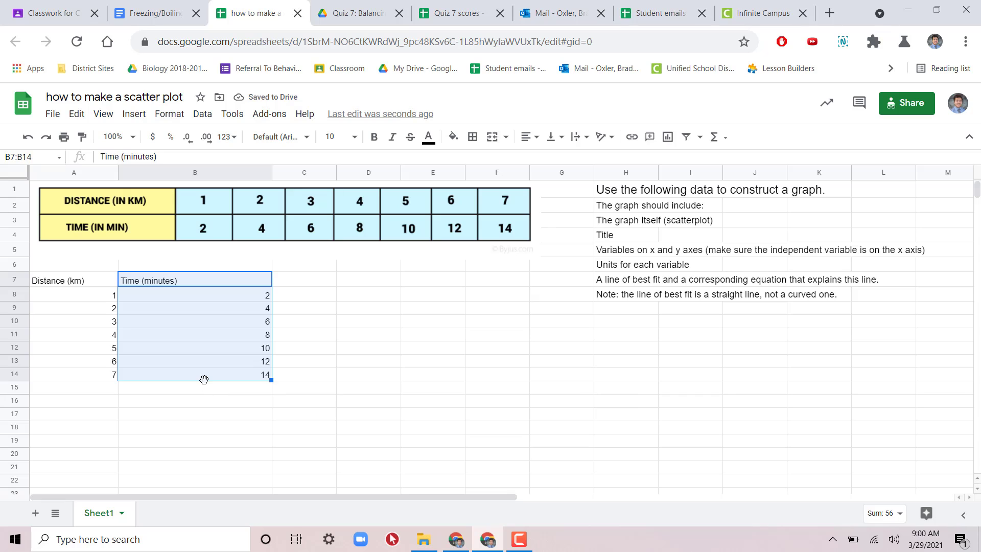
{"action": "key", "text": "ctrl+c"}
{"action": "left_click", "coordinate": [64, 390]}
{"action": "key", "text": "ctrl+v"}
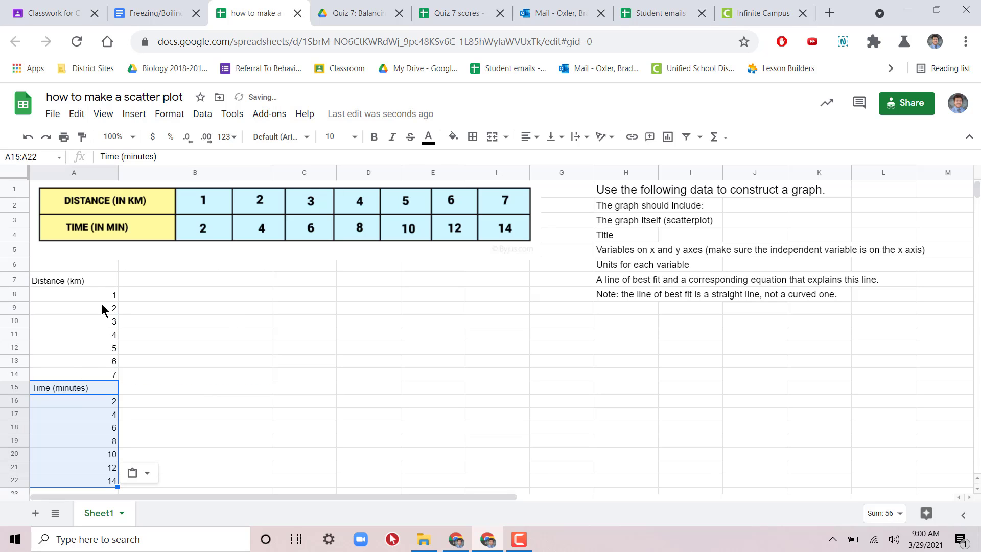
Step: Move the distance column from A7:A14 to B7:B14 and the time column from A15:A22 to A7:A14
{"action": "left_click_drag", "start_coordinate": [87, 277], "coordinate": [100, 380]}
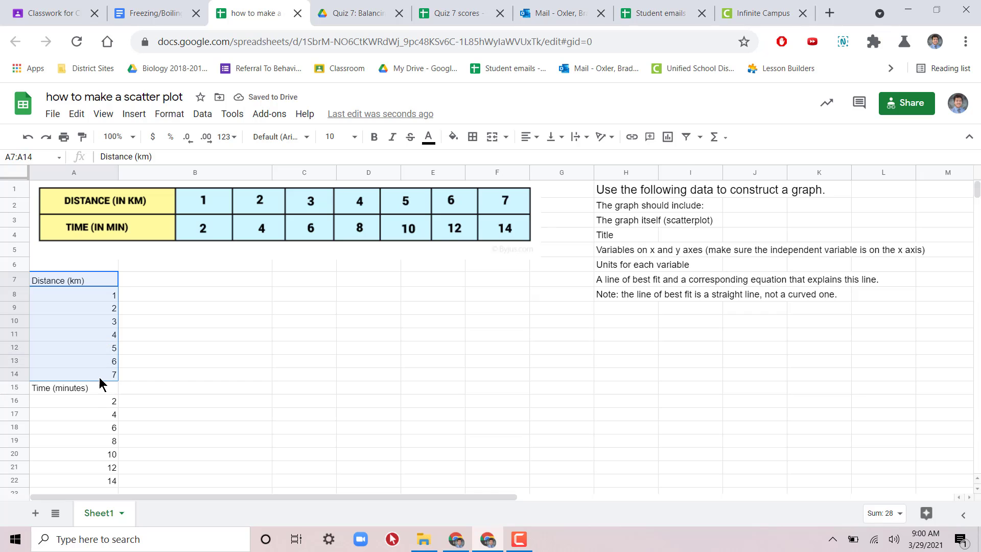
{"action": "left_click", "coordinate": [208, 278]}
{"action": "key", "text": "ctrl+v"}
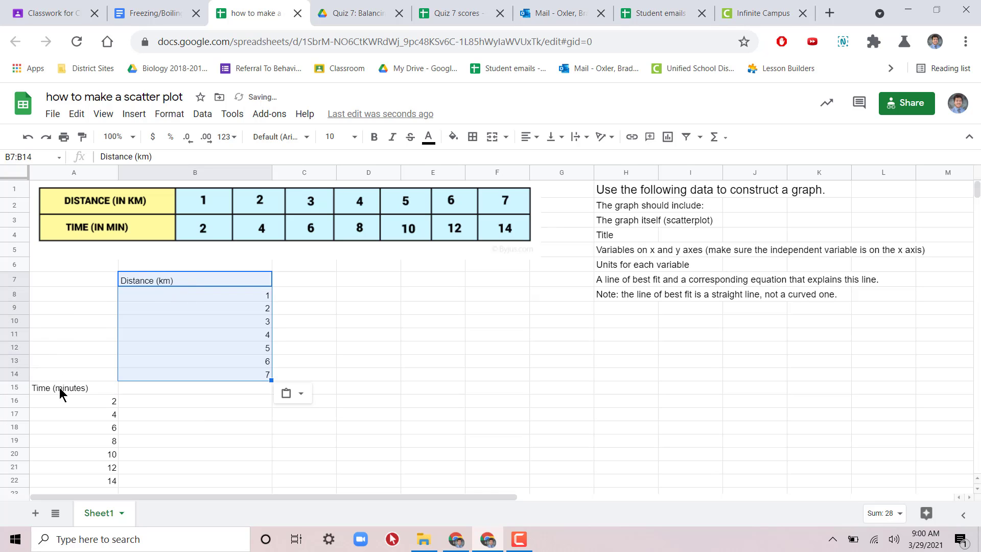
{"action": "left_click_drag", "start_coordinate": [59, 394], "coordinate": [64, 480]}
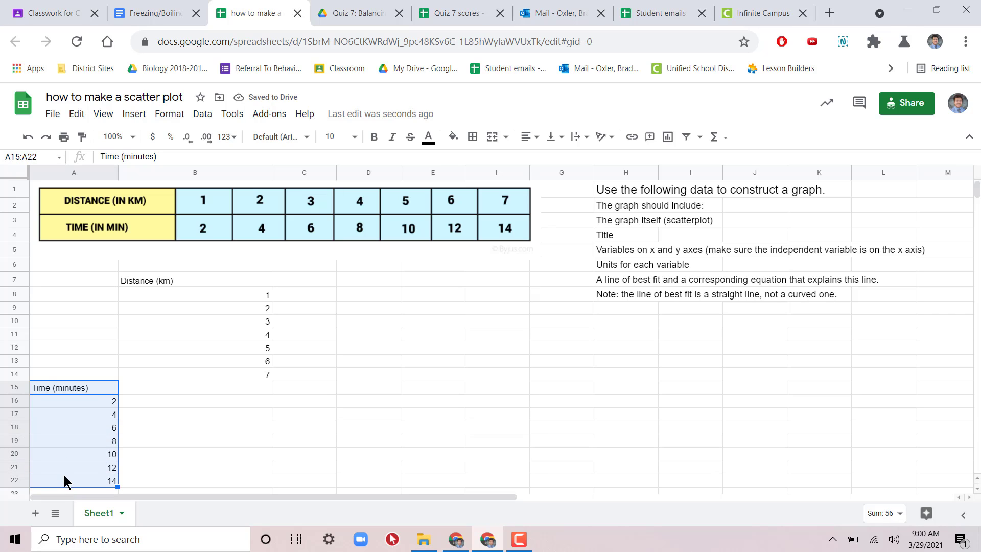
{"action": "left_click", "coordinate": [96, 283]}
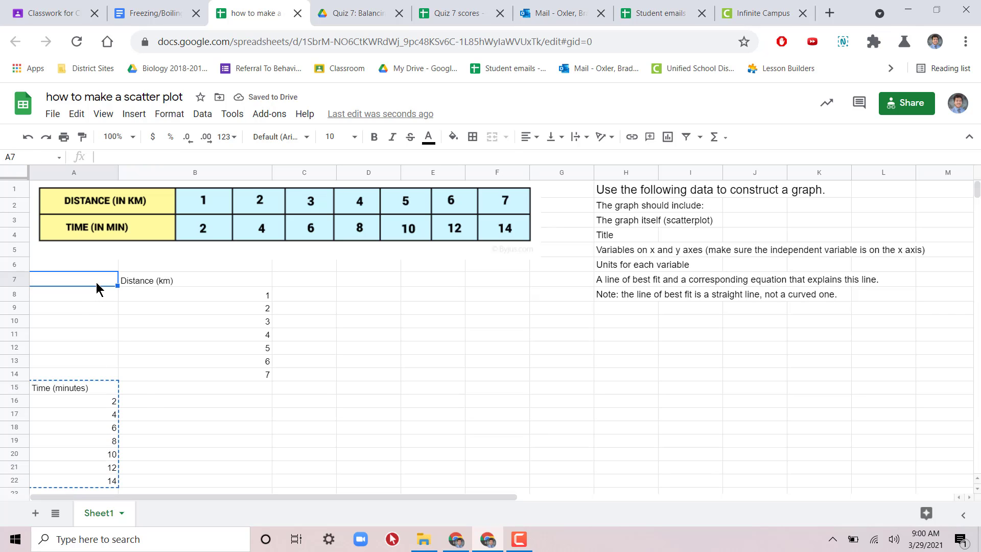
{"action": "key", "text": "ctrl+v"}
{"action": "left_click", "coordinate": [345, 325]}
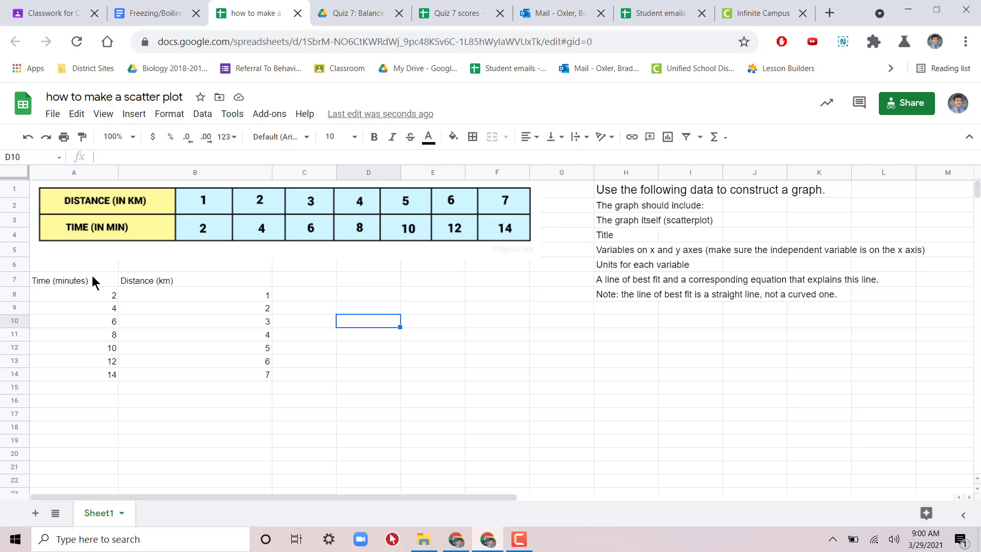
Step: Insert a chart from the rearranged data in A7:B14, with time as the first column
{"action": "left_click_drag", "start_coordinate": [92, 275], "coordinate": [243, 372]}
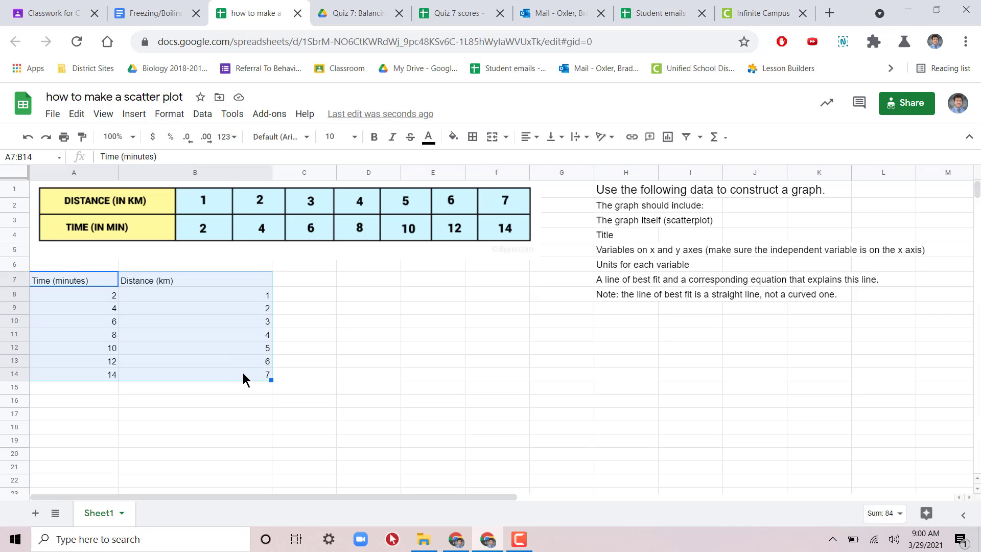
{"action": "left_click", "coordinate": [140, 112]}
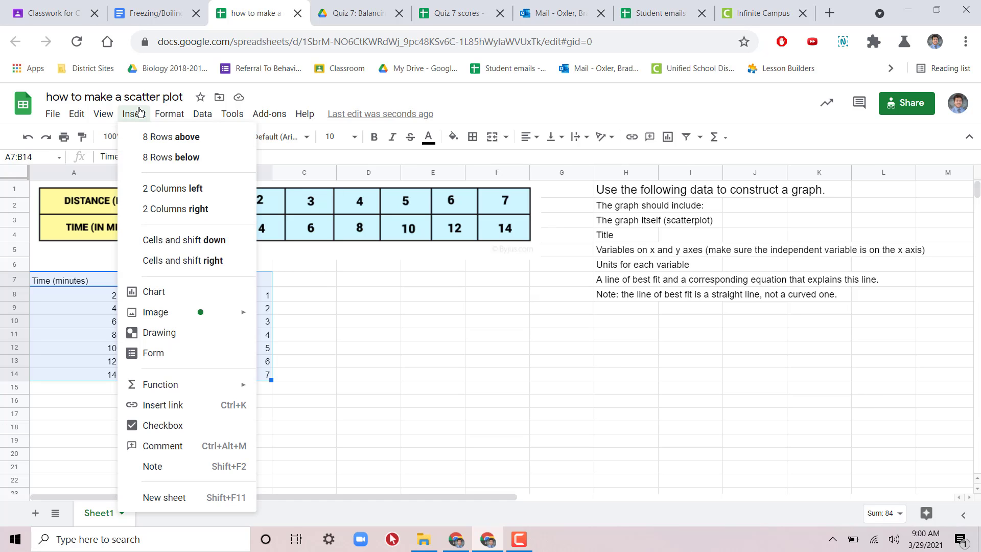
{"action": "left_click", "coordinate": [182, 297]}
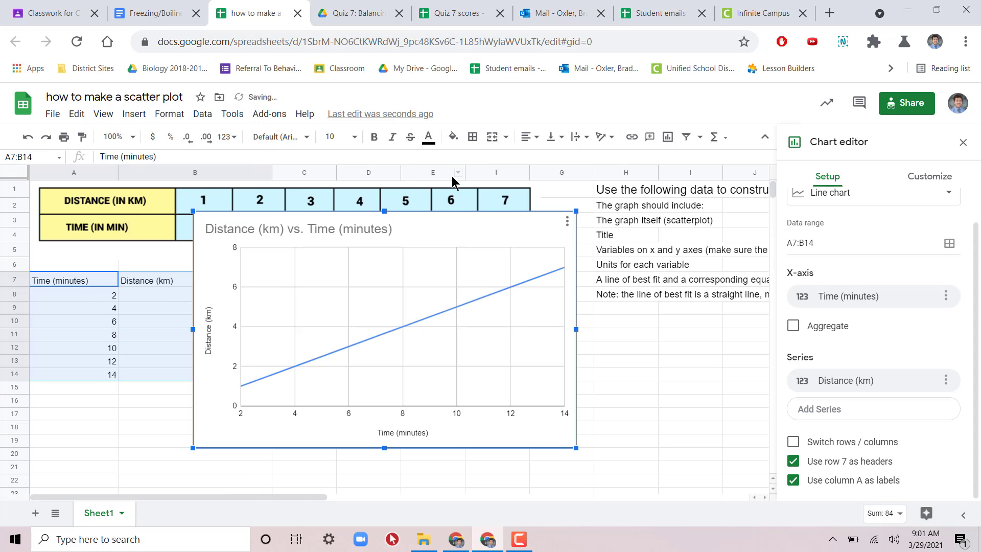
Step: Move the chart away from the data columns, try narrowing column B, and undo the column resize
{"action": "left_click_drag", "start_coordinate": [443, 226], "coordinate": [536, 265]}
{"action": "left_click", "coordinate": [725, 338]}
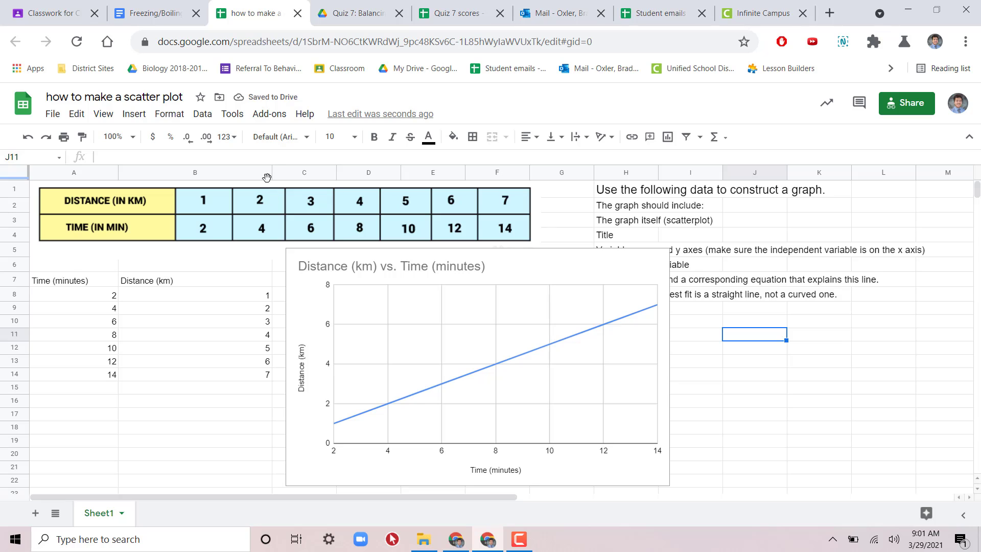
{"action": "left_click_drag", "start_coordinate": [272, 174], "coordinate": [196, 178]}
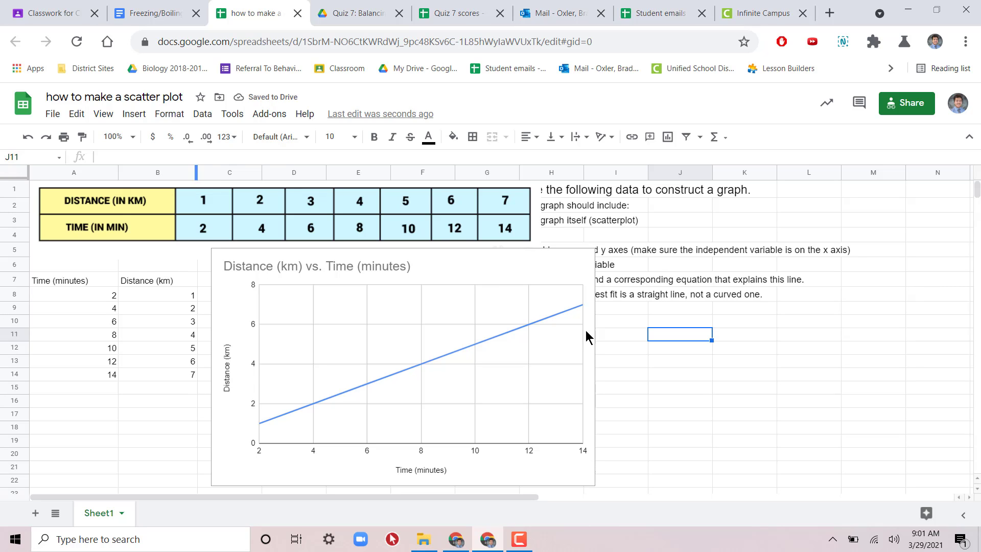
{"action": "key", "text": "ctrl+z"}
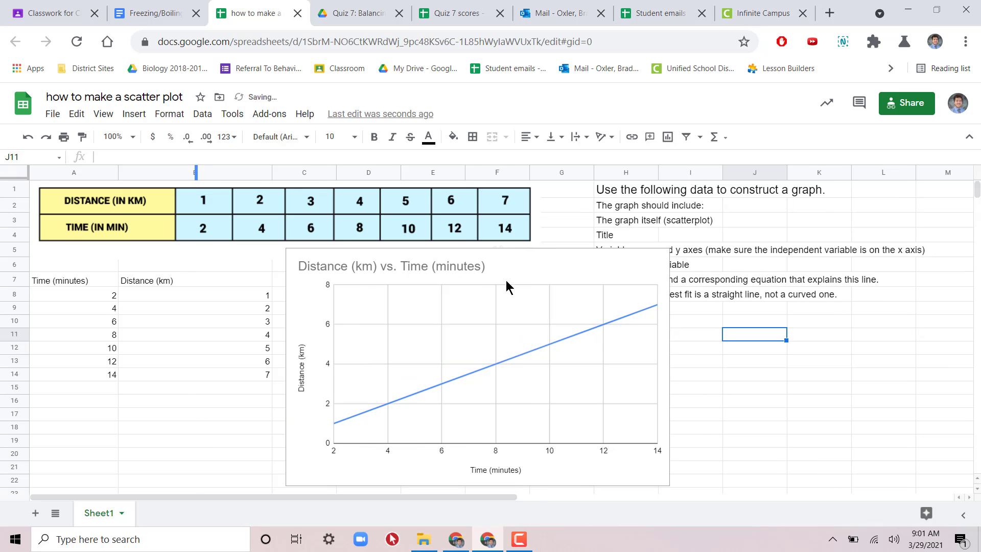
Step: Move the chart below the pictured data table, clear of the instruction text in column H
{"action": "left_click", "coordinate": [564, 264]}
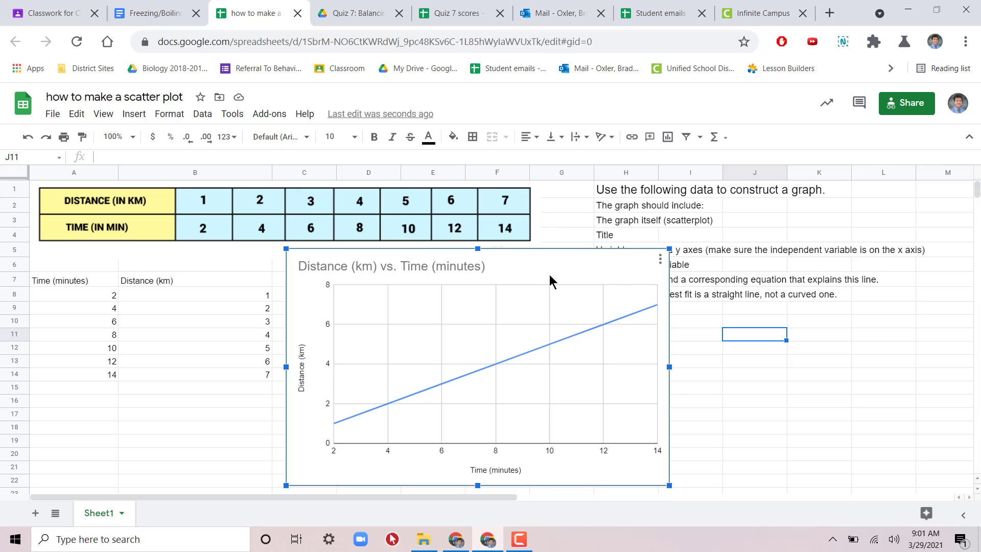
{"action": "left_click_drag", "start_coordinate": [521, 262], "coordinate": [422, 280]}
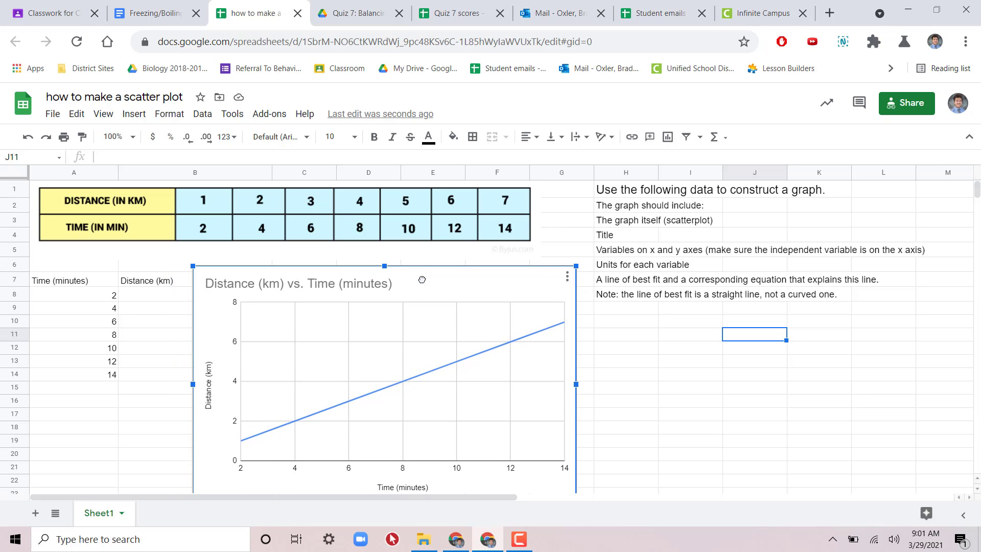
{"action": "left_click", "coordinate": [704, 221]}
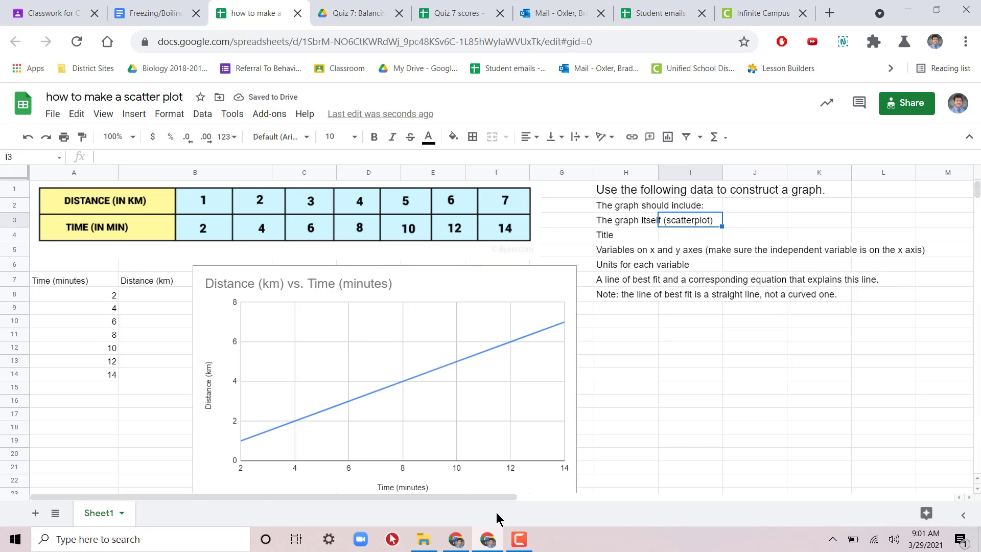
Step: Open the distance versus time chart for editing and change its type to Scatter chart
{"action": "left_click", "coordinate": [462, 358]}
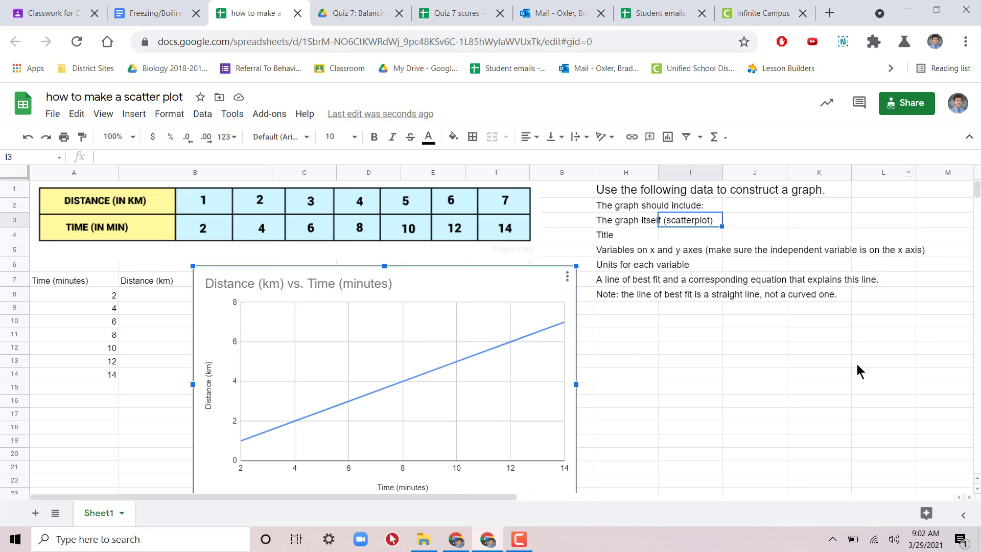
{"action": "double_click", "coordinate": [440, 325]}
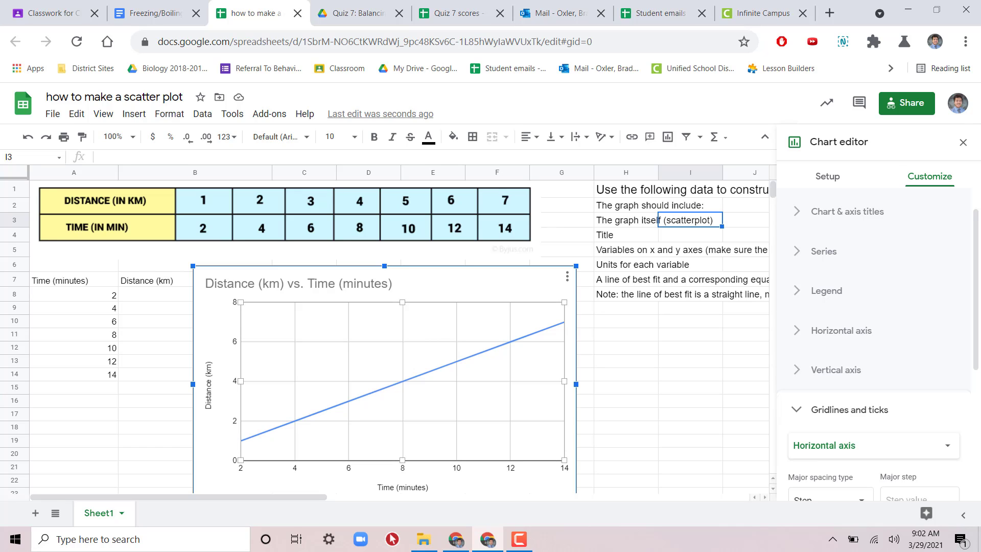
{"action": "left_click", "coordinate": [963, 142]}
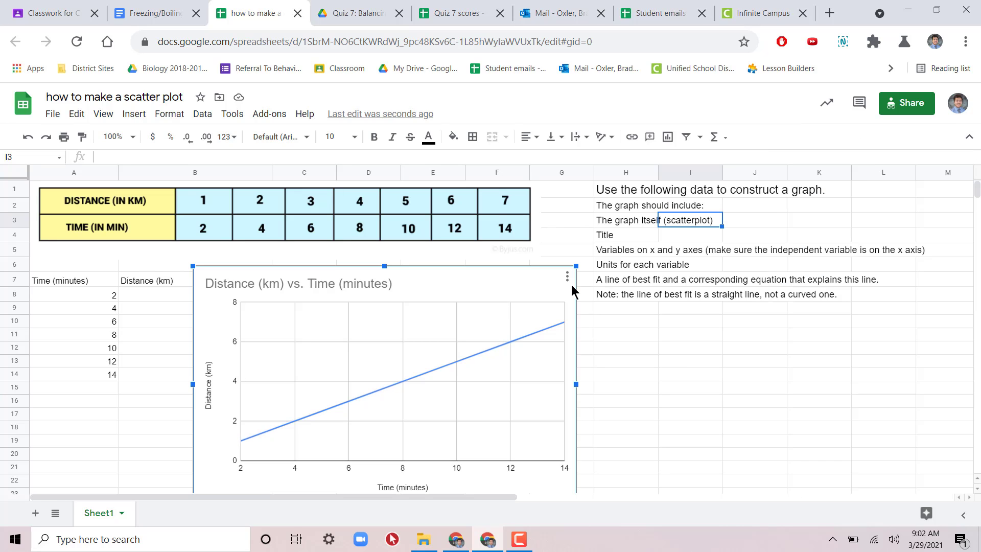
{"action": "left_click", "coordinate": [568, 277]}
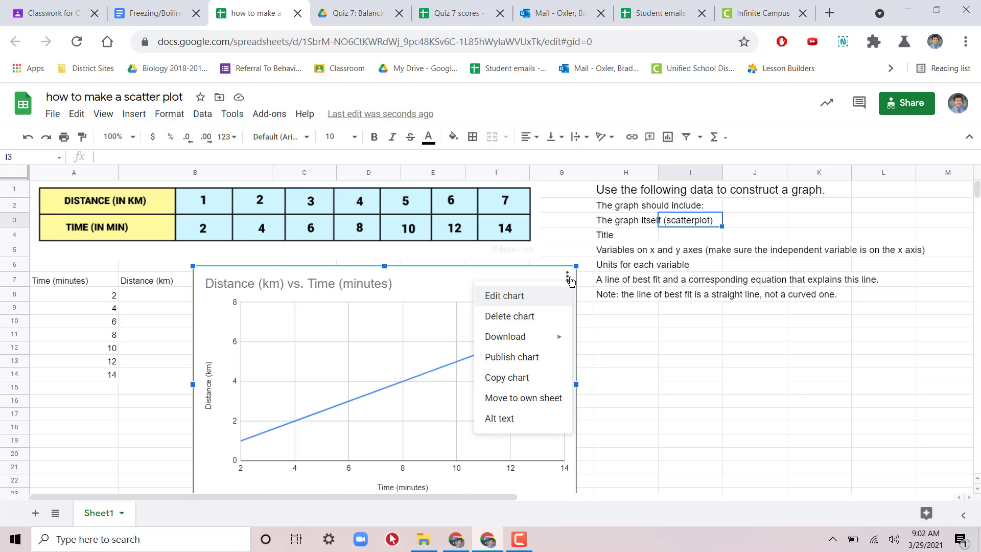
{"action": "left_click", "coordinate": [548, 295]}
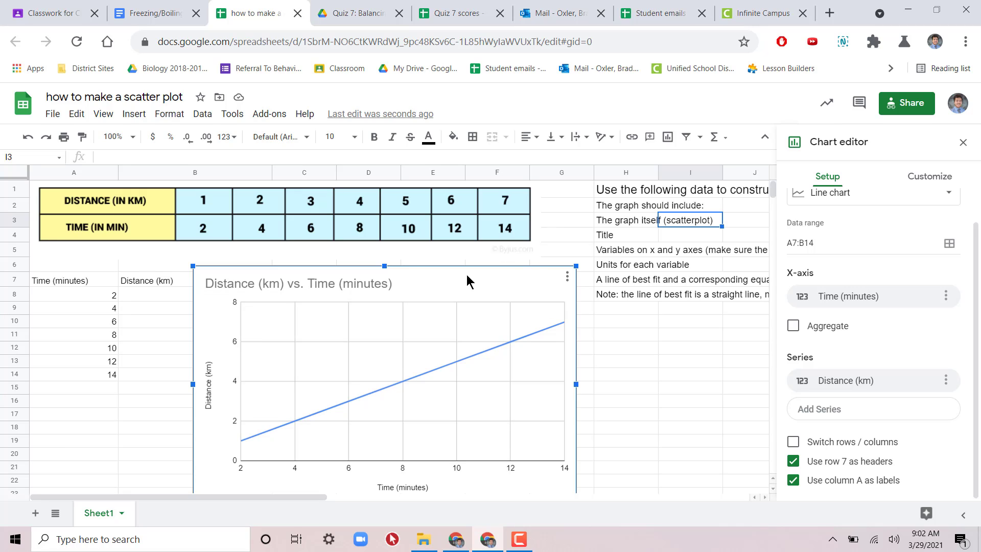
{"action": "scroll", "coordinate": [923, 247], "scroll_direction": "up", "scroll_amount": 1}
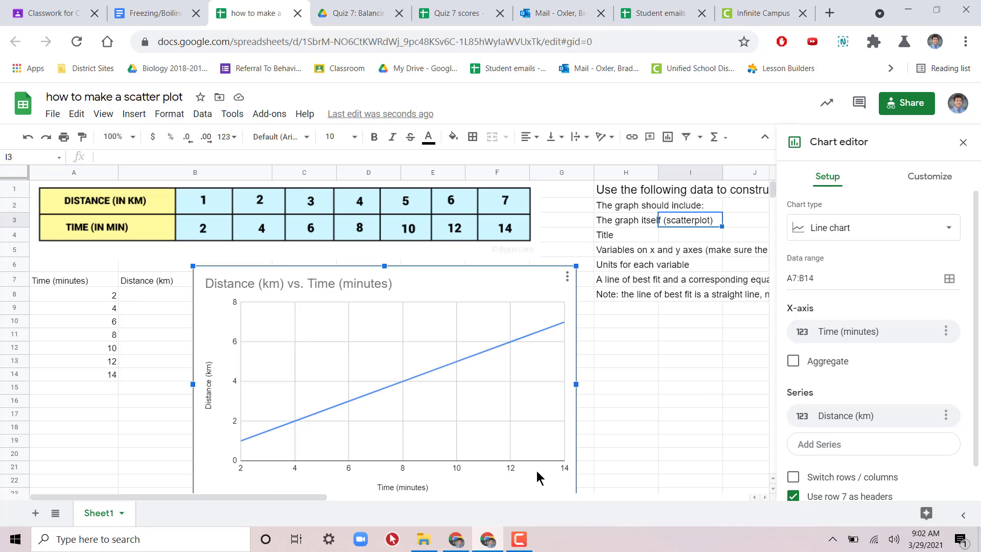
{"action": "left_click", "coordinate": [924, 245]}
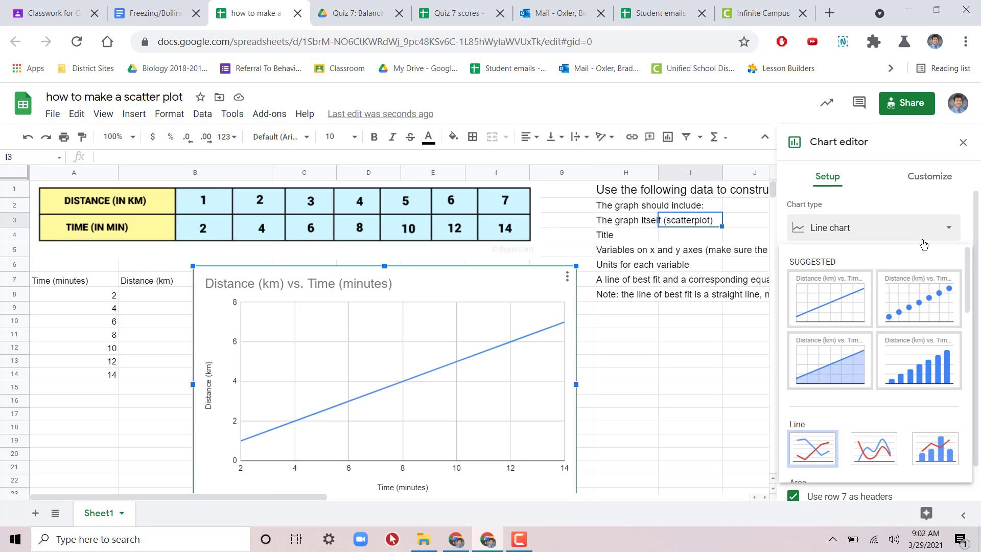
{"action": "left_click", "coordinate": [924, 294]}
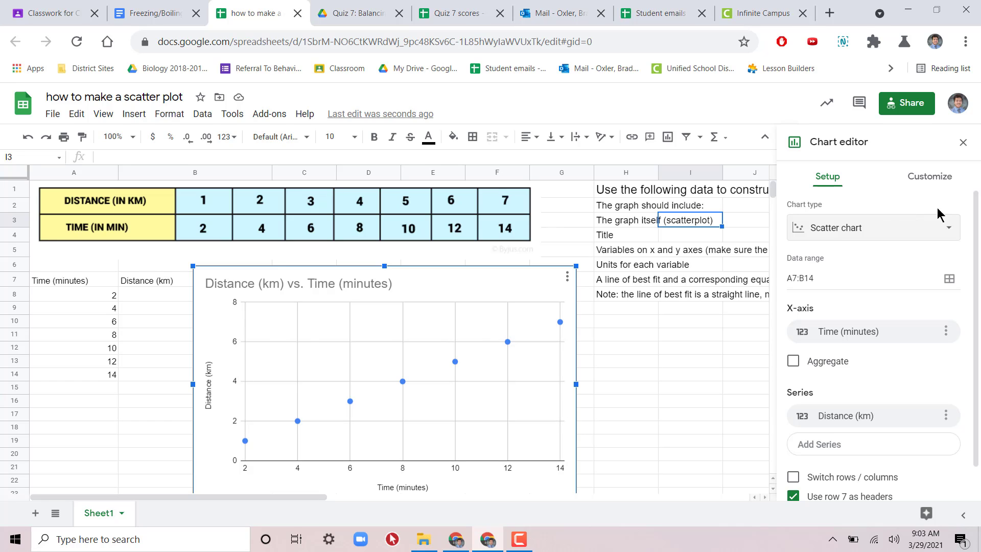
{"action": "left_click", "coordinate": [886, 230]}
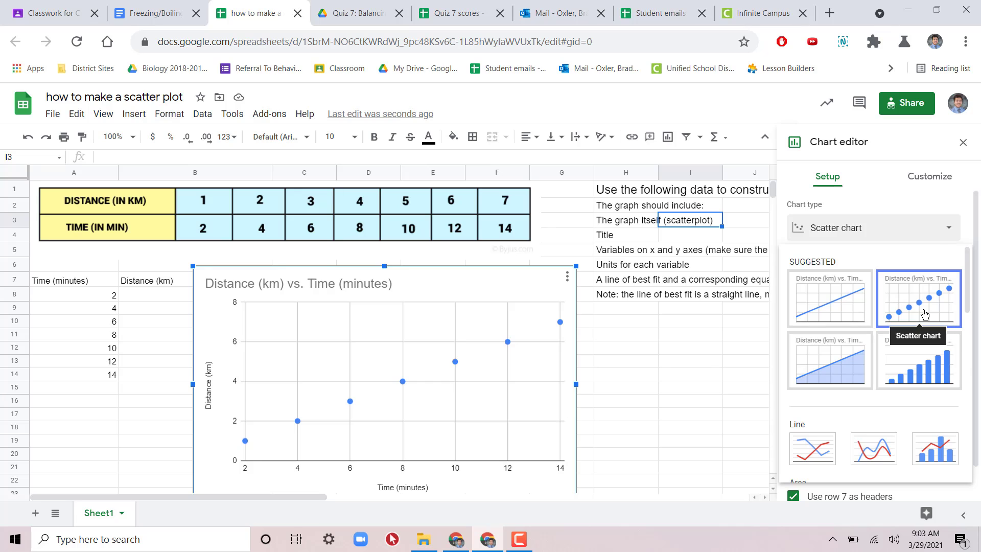
{"action": "left_click", "coordinate": [942, 236]}
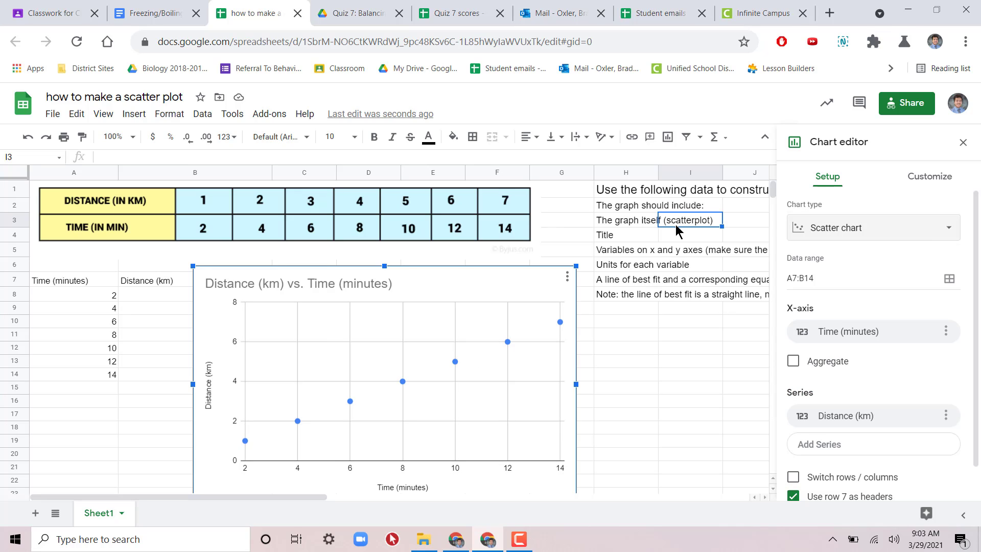
Step: Centre the chart title "Distance (km) vs. Time (minutes)" above the plot
{"action": "left_click", "coordinate": [603, 236]}
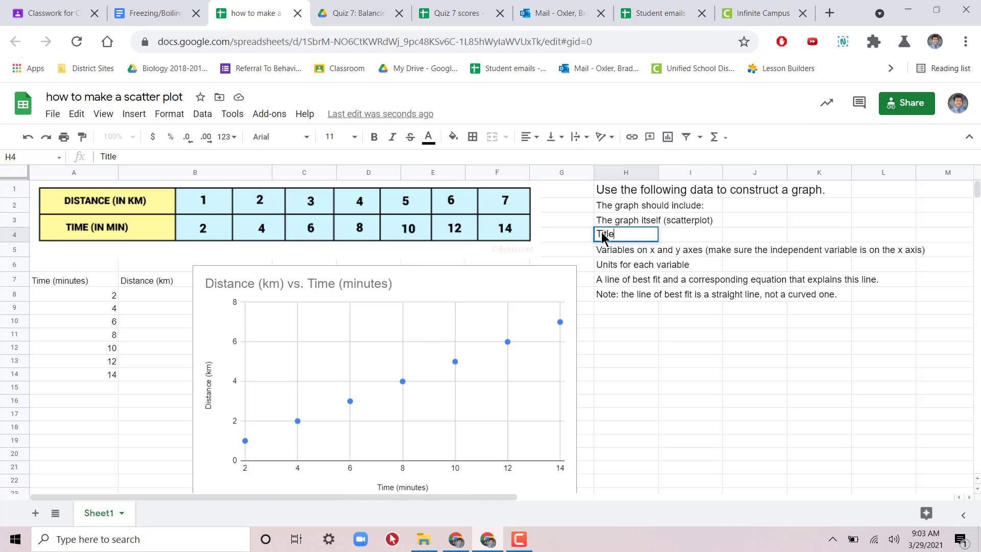
{"action": "left_click", "coordinate": [656, 306]}
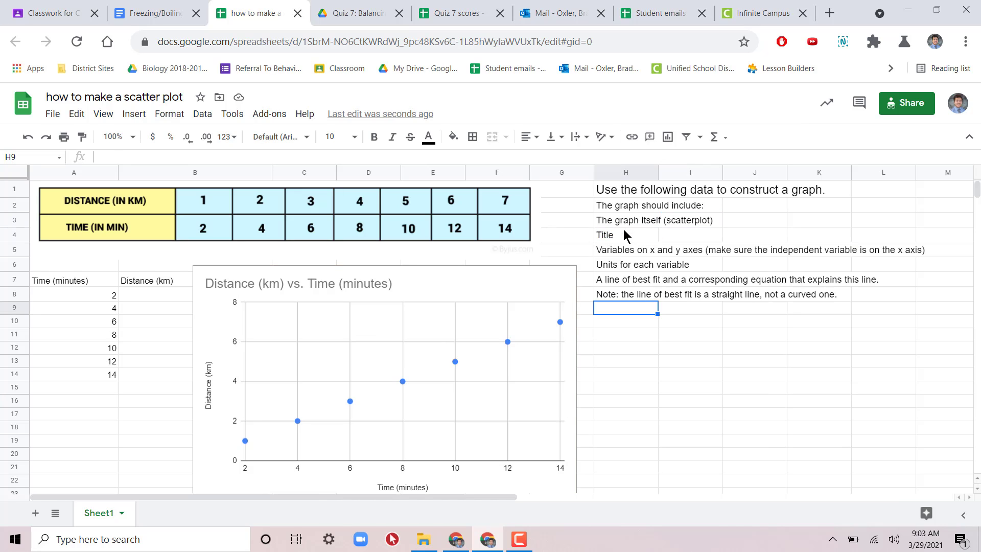
{"action": "left_click", "coordinate": [626, 234]}
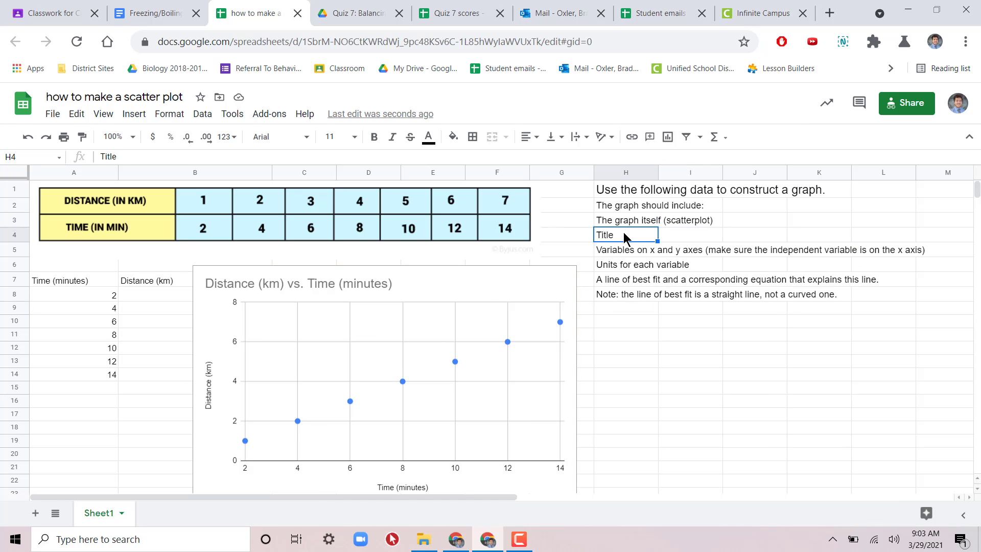
{"action": "double_click", "coordinate": [355, 285]}
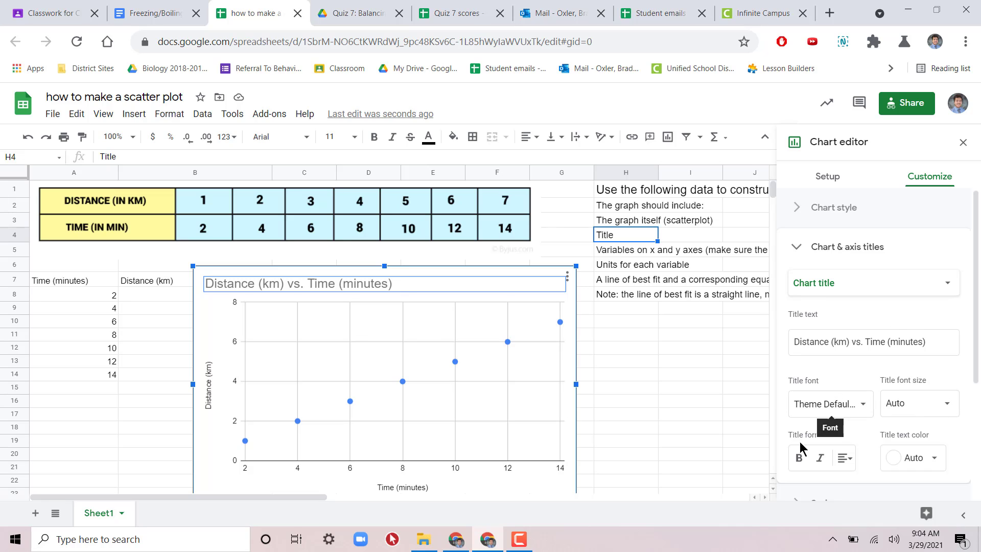
{"action": "double_click", "coordinate": [354, 282]}
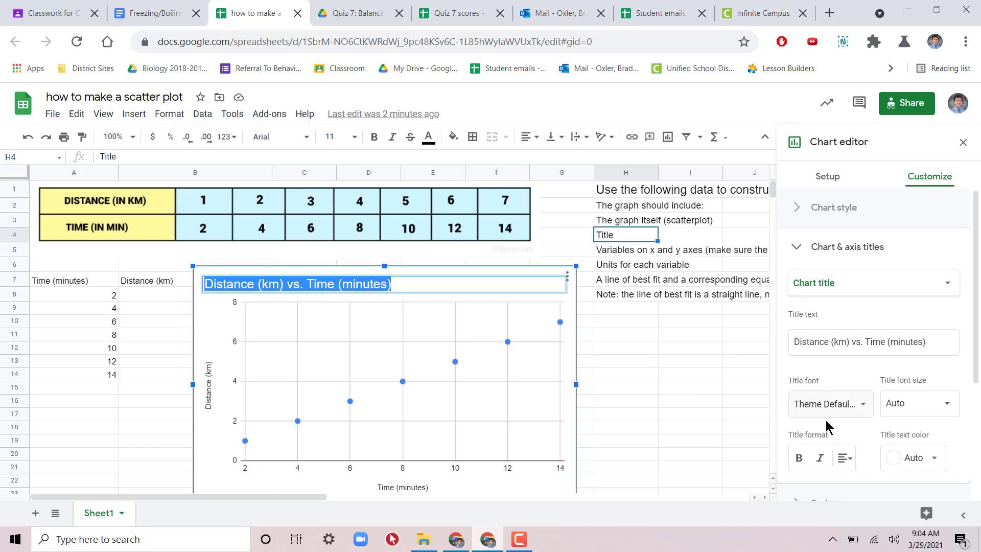
{"action": "left_click", "coordinate": [851, 458]}
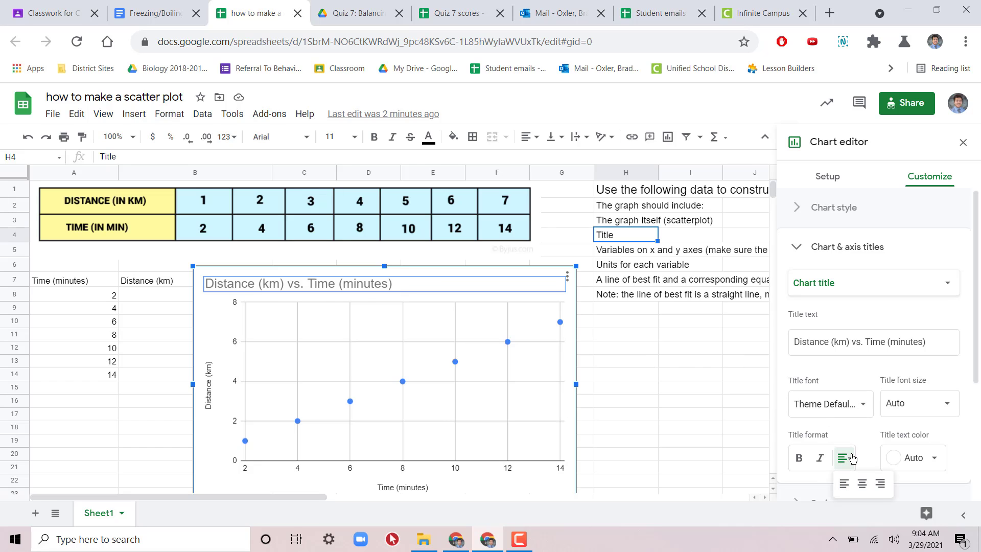
{"action": "left_click", "coordinate": [862, 484]}
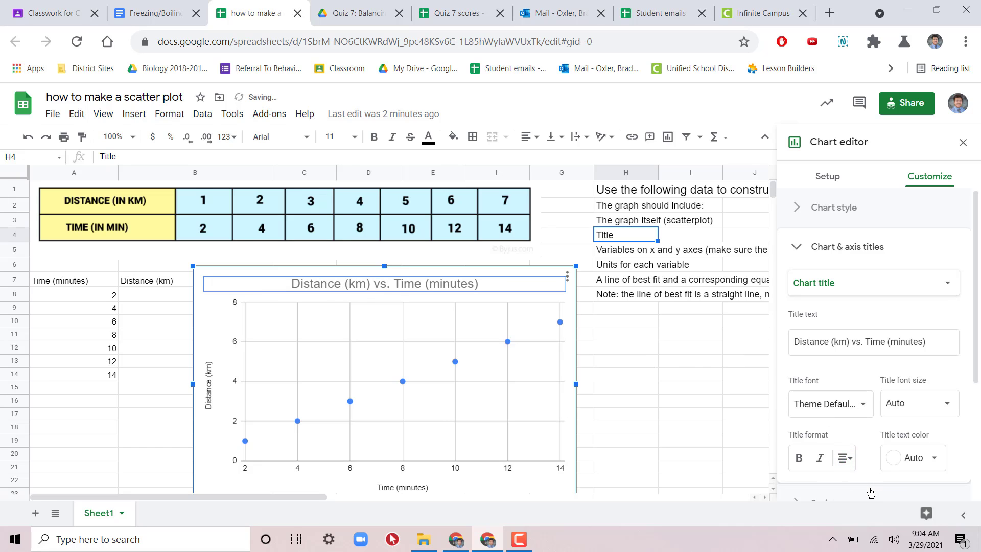
{"action": "double_click", "coordinate": [642, 343]}
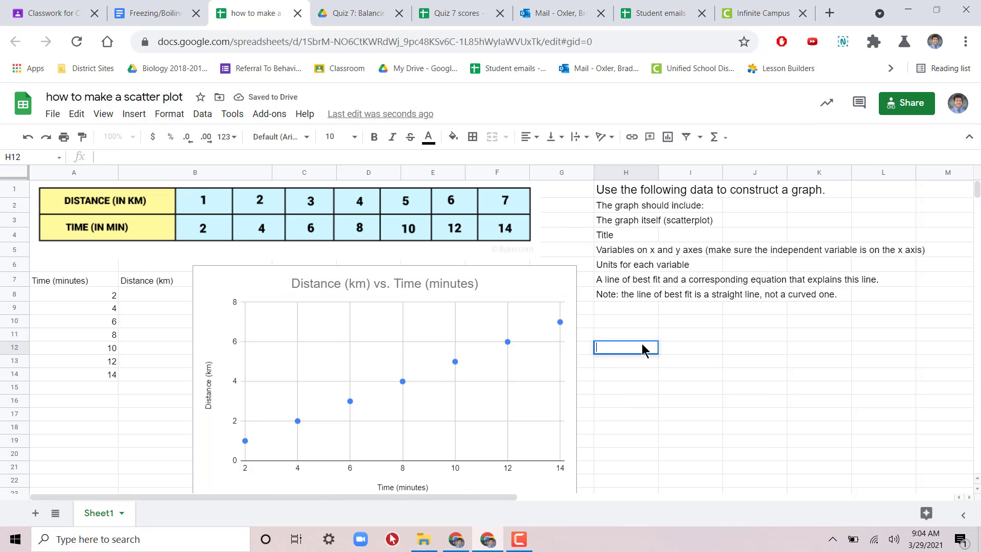
Step: Reapply centre alignment to the scatter chart's title and close the chart editor
{"action": "left_click", "coordinate": [432, 287]}
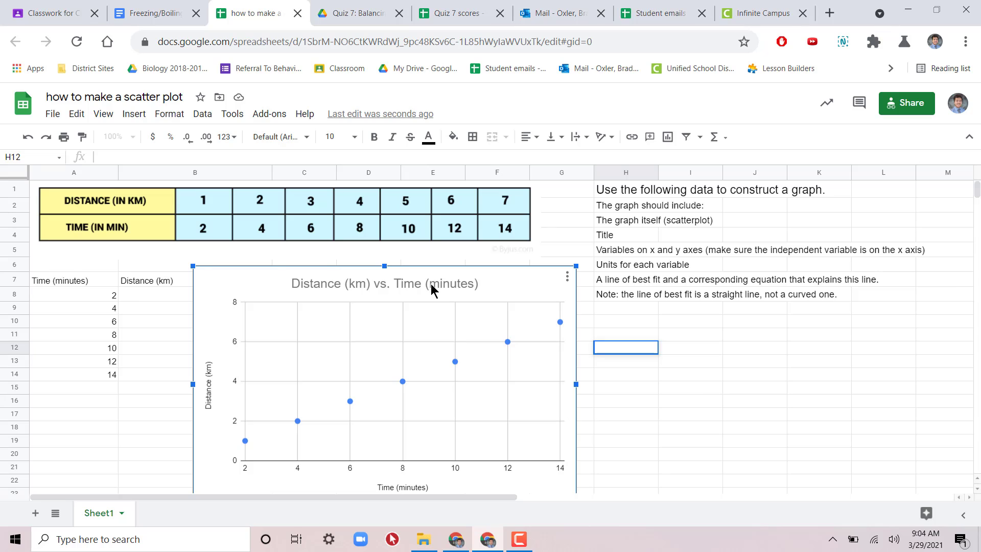
{"action": "double_click", "coordinate": [447, 291]}
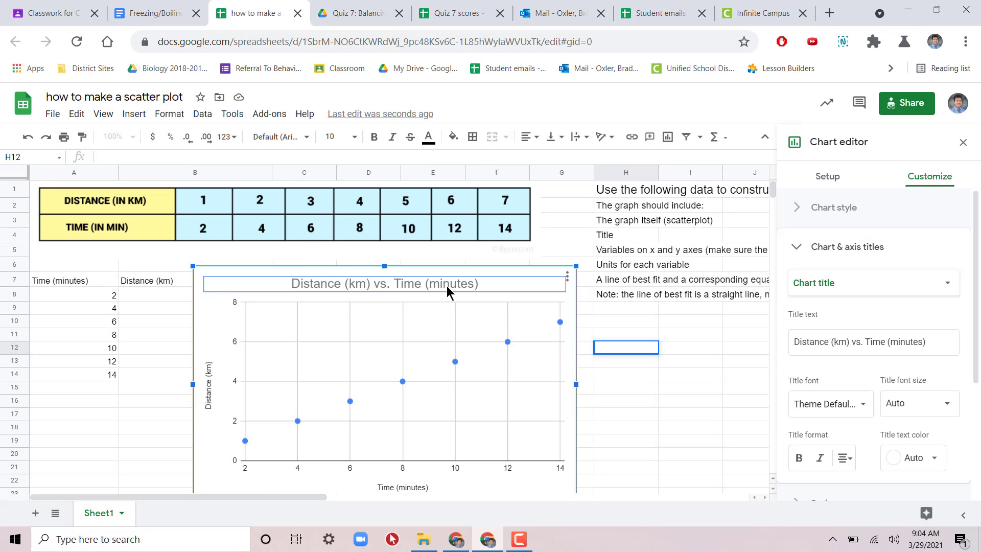
{"action": "left_click", "coordinate": [432, 286]}
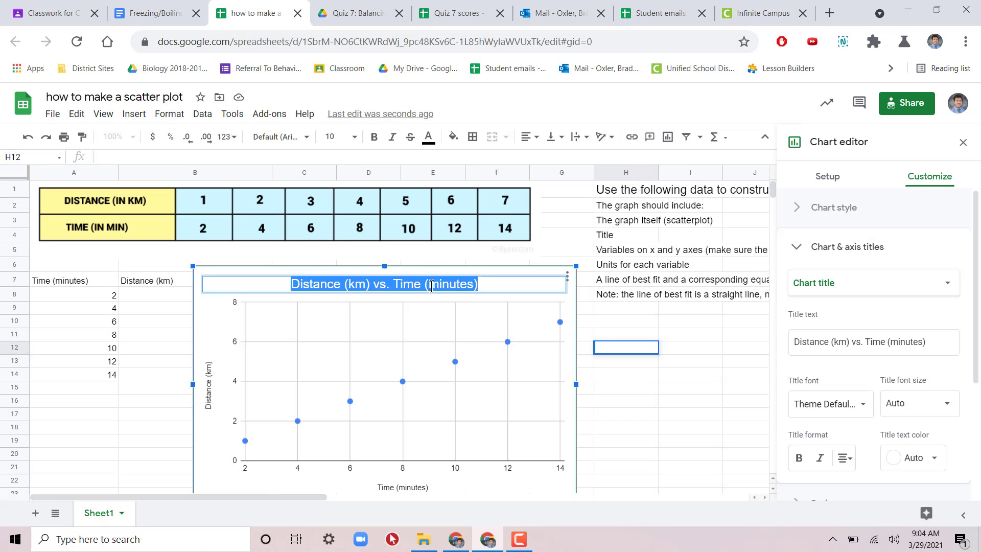
{"action": "left_click", "coordinate": [432, 286]}
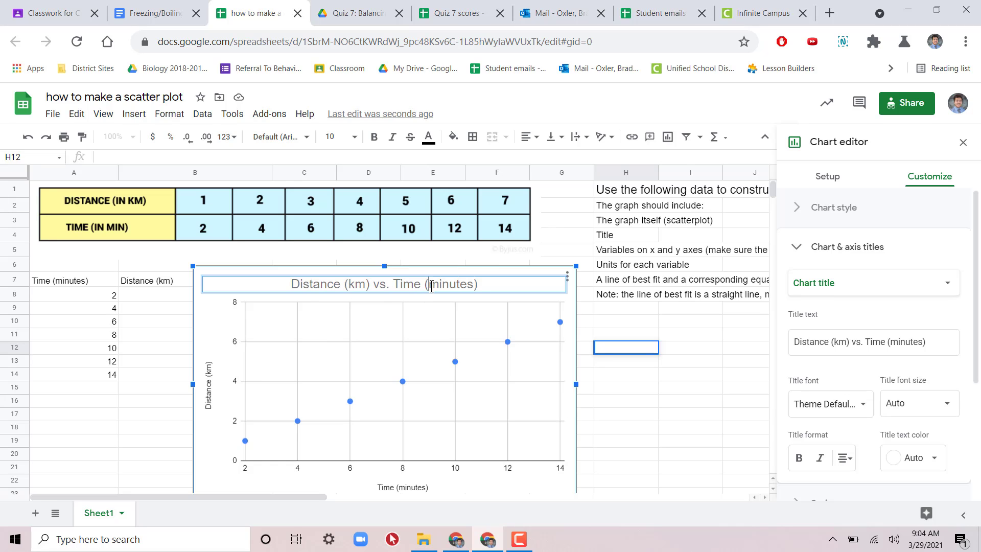
{"action": "left_click", "coordinate": [848, 459]}
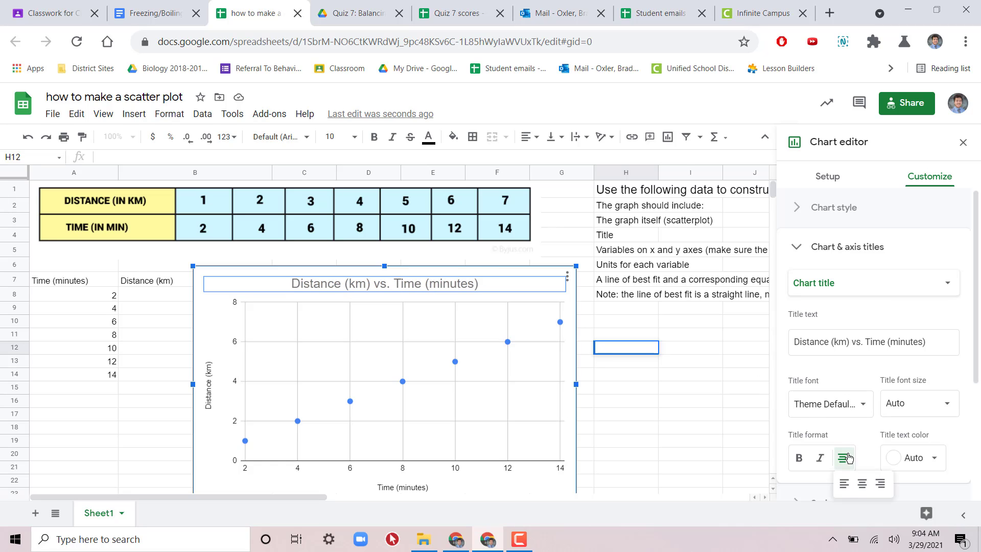
{"action": "left_click", "coordinate": [863, 483]}
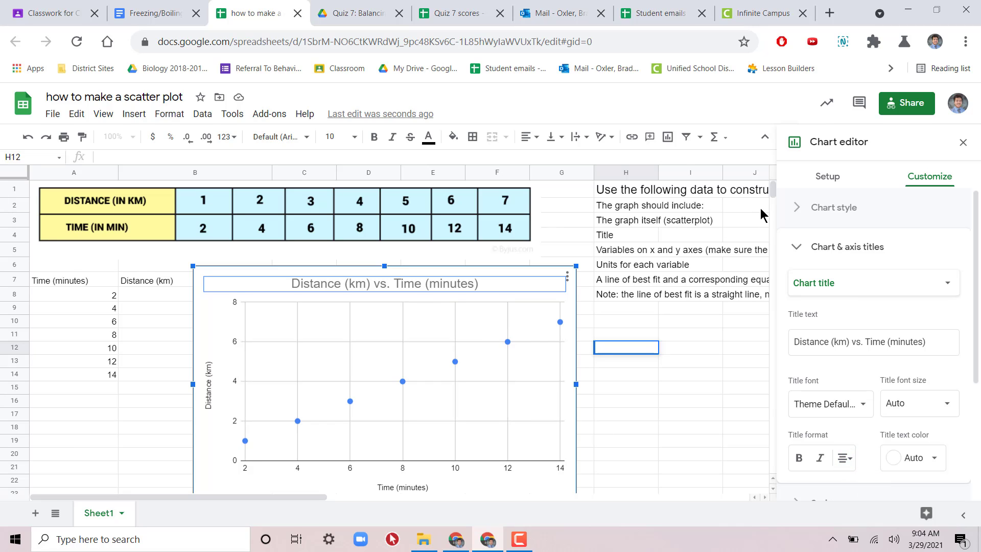
{"action": "left_click", "coordinate": [963, 142]}
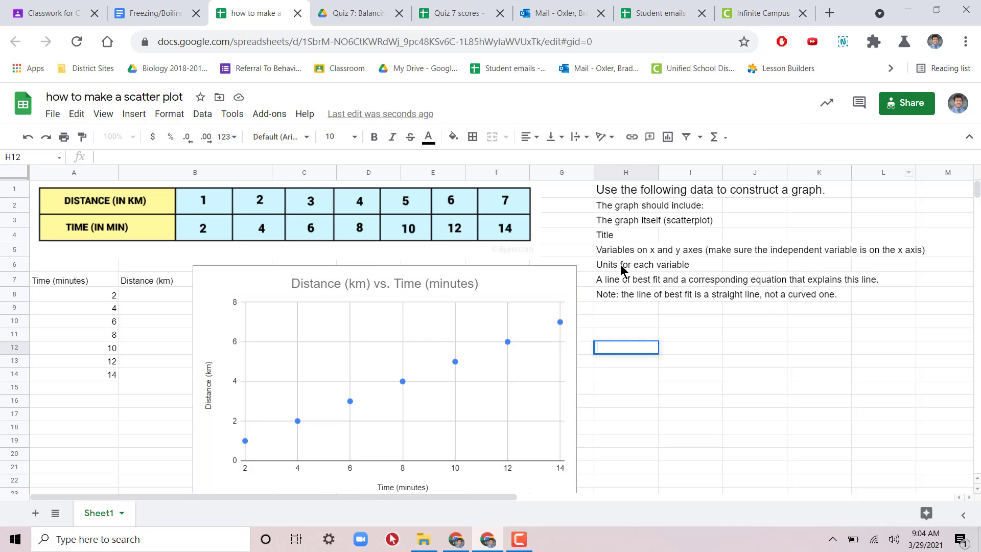
Step: Review the checklist items in column H on the scatterplot, the title and the variables on the x and y axes
{"action": "left_click", "coordinate": [604, 236]}
{"action": "left_click", "coordinate": [668, 219]}
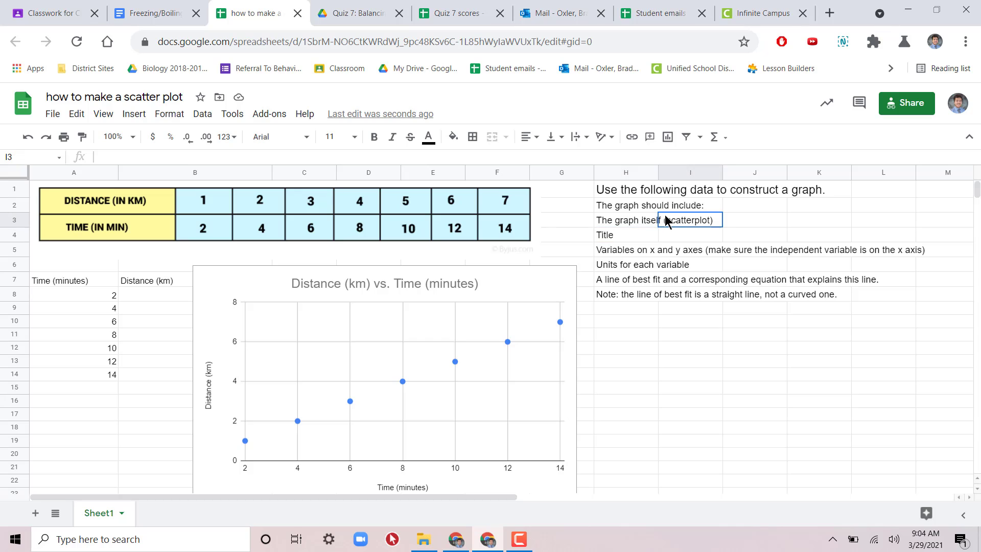
{"action": "left_click", "coordinate": [592, 239]}
{"action": "left_click", "coordinate": [598, 237]}
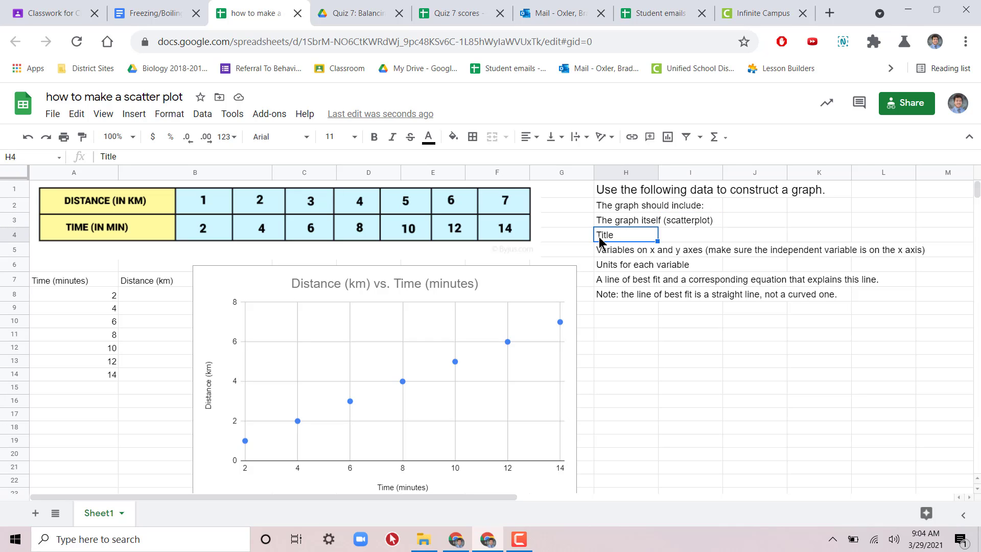
{"action": "left_click", "coordinate": [651, 251]}
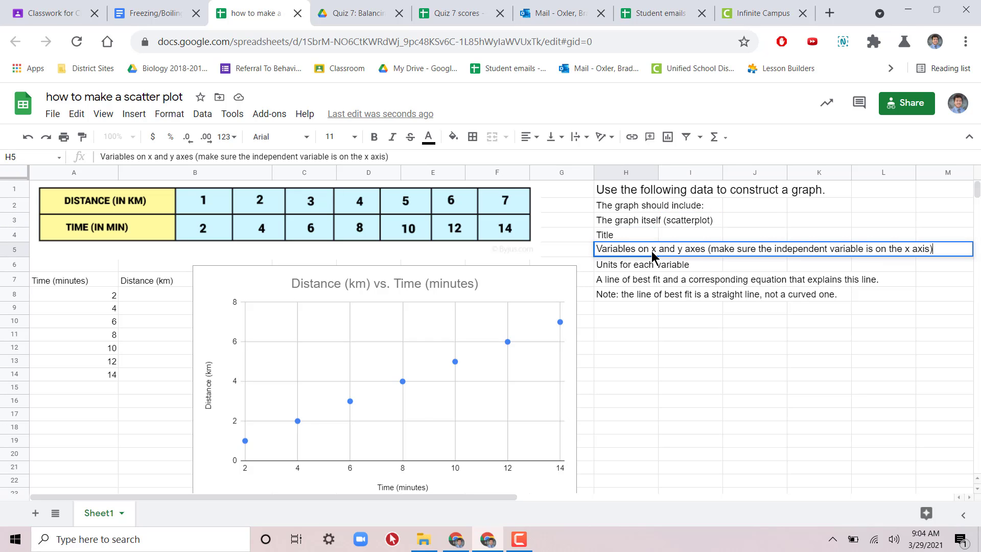
{"action": "left_click", "coordinate": [662, 338]}
{"action": "left_click", "coordinate": [623, 252]}
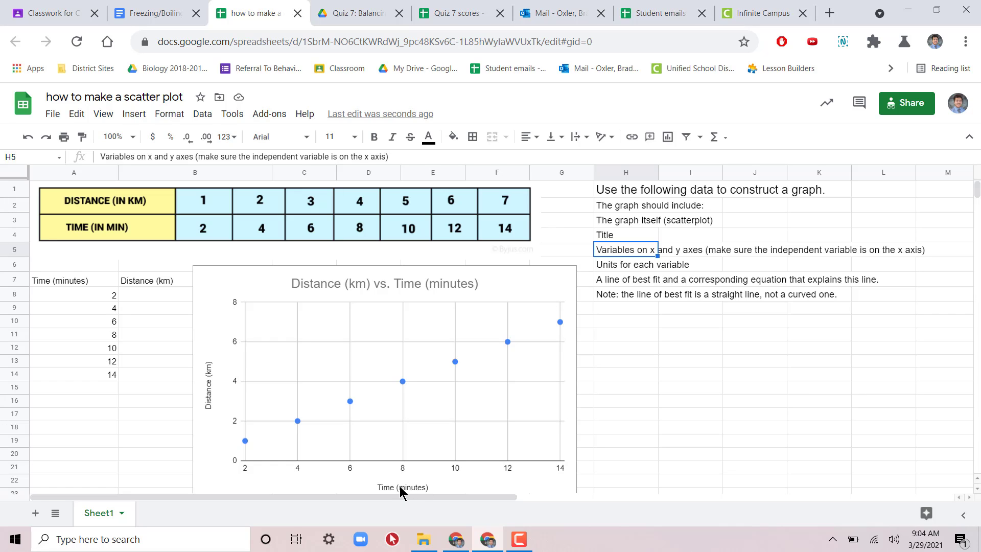
Step: Check the scatter chart's horizontal and vertical axis titles against the checklist items on variables and units
{"action": "left_click", "coordinate": [803, 254]}
{"action": "left_click", "coordinate": [781, 302]}
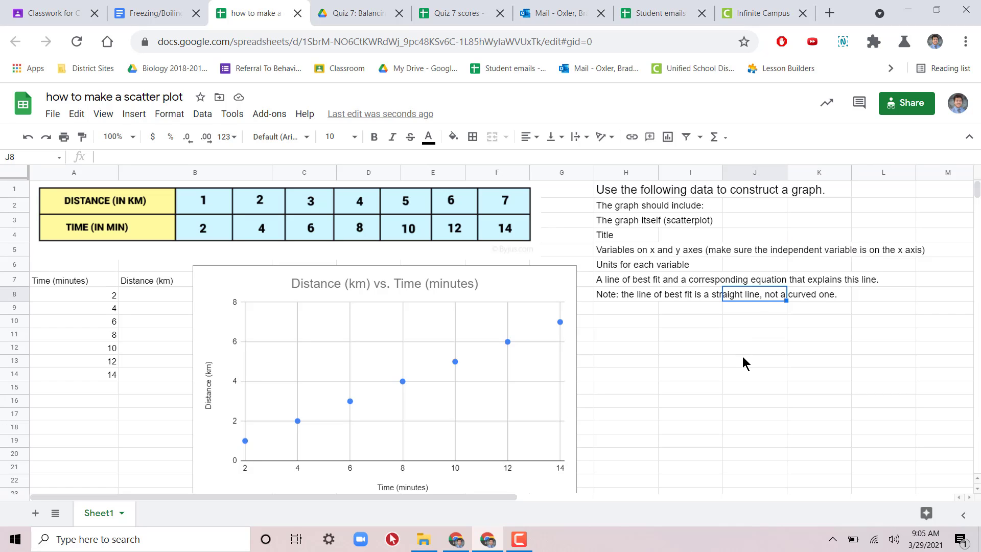
{"action": "left_click", "coordinate": [728, 365]}
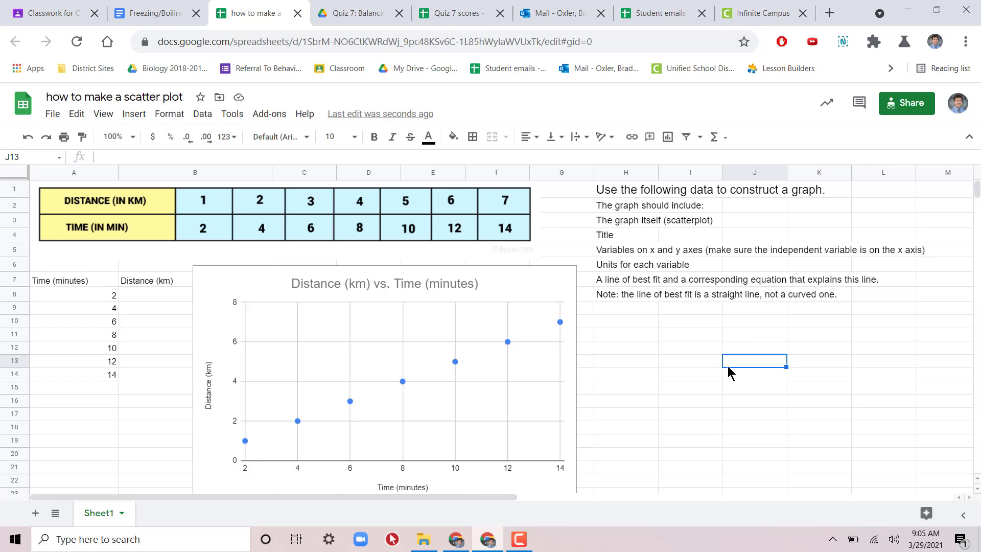
{"action": "left_click", "coordinate": [77, 283]}
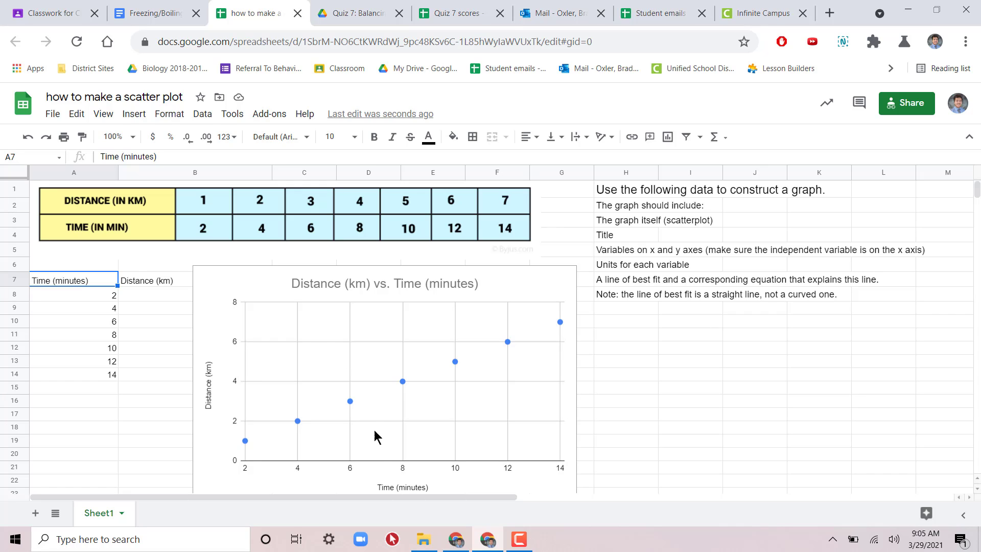
{"action": "left_click", "coordinate": [403, 486]}
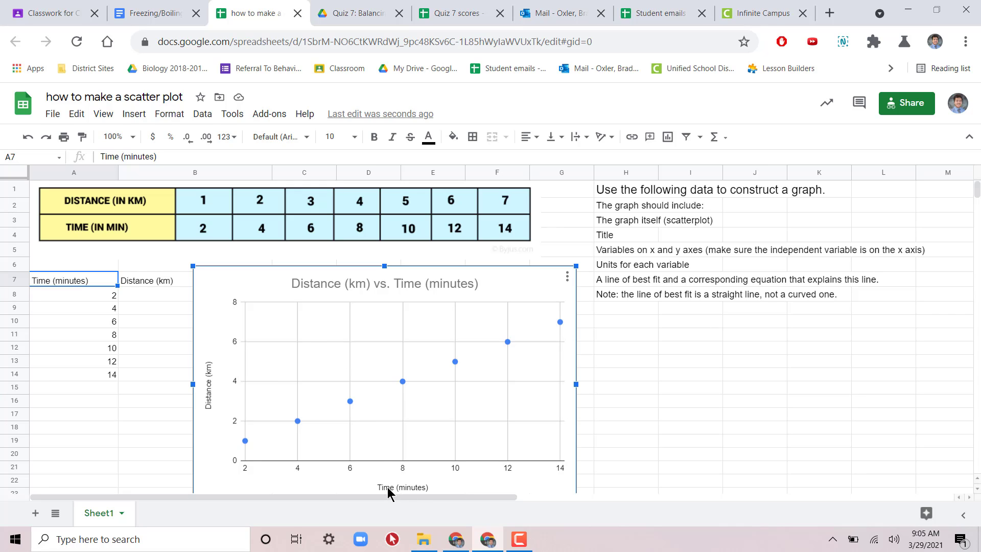
{"action": "scroll", "coordinate": [694, 462], "scroll_direction": "down", "scroll_amount": 1}
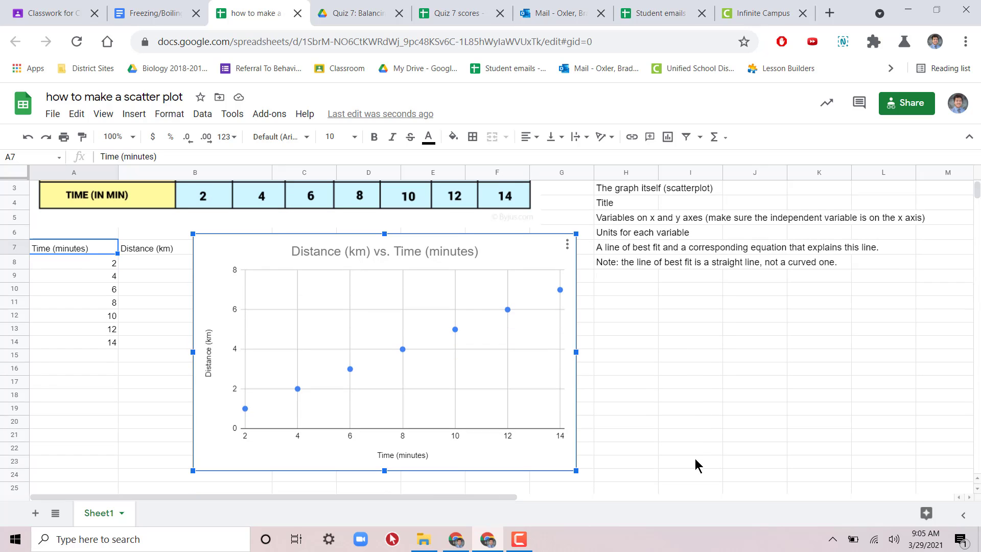
{"action": "double_click", "coordinate": [403, 456]}
{"action": "left_click", "coordinate": [403, 456]}
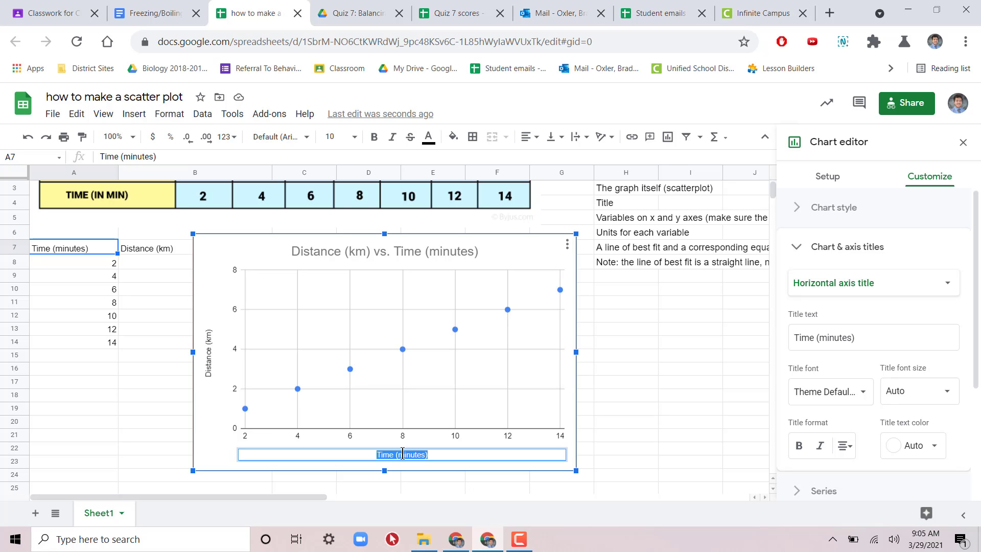
{"action": "double_click", "coordinate": [403, 454]}
{"action": "left_click", "coordinate": [210, 351]}
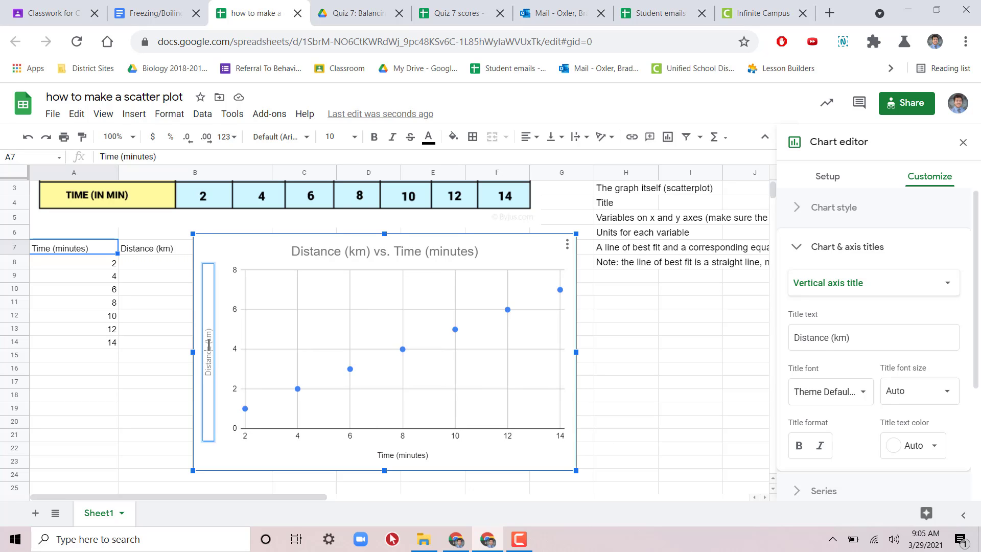
{"action": "left_click", "coordinate": [698, 402]}
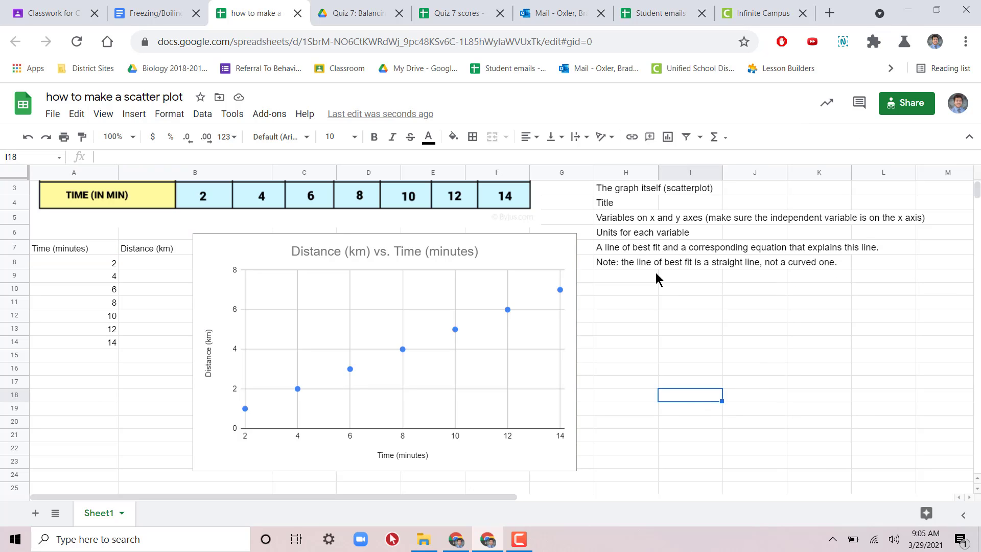
Step: Add a trendline to the Distance (km) series of the scatter chart as the line of best fit
{"action": "left_click", "coordinate": [615, 249]}
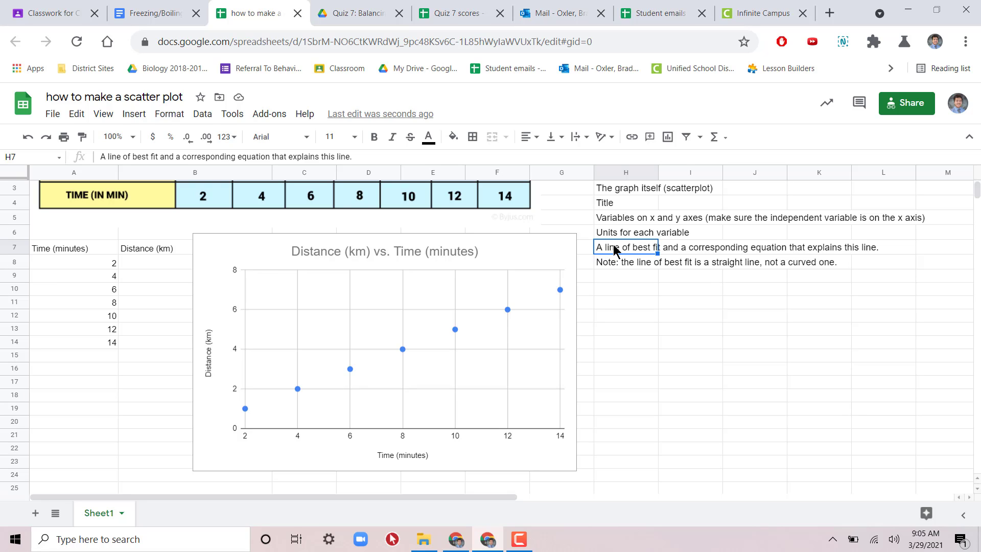
{"action": "left_click", "coordinate": [446, 378]}
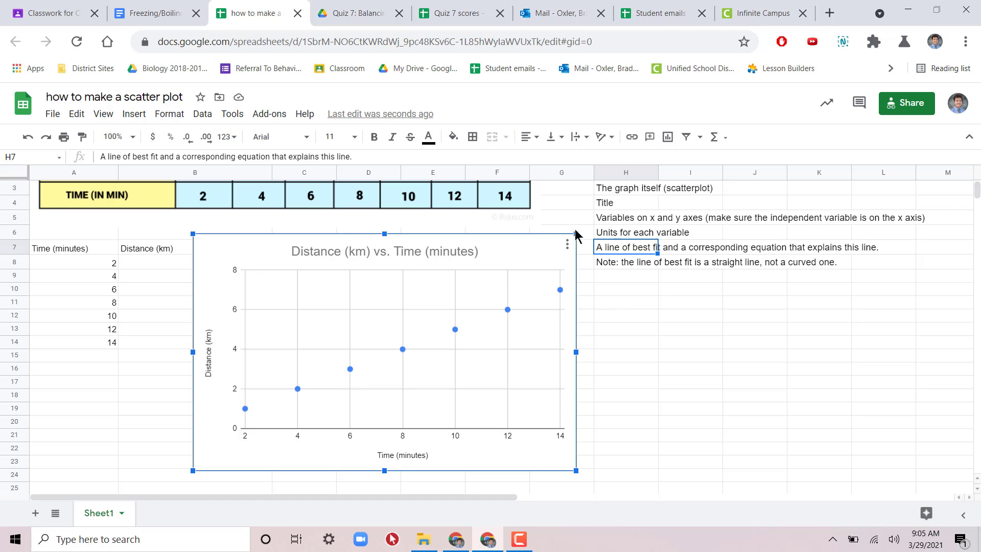
{"action": "left_click", "coordinate": [568, 247]}
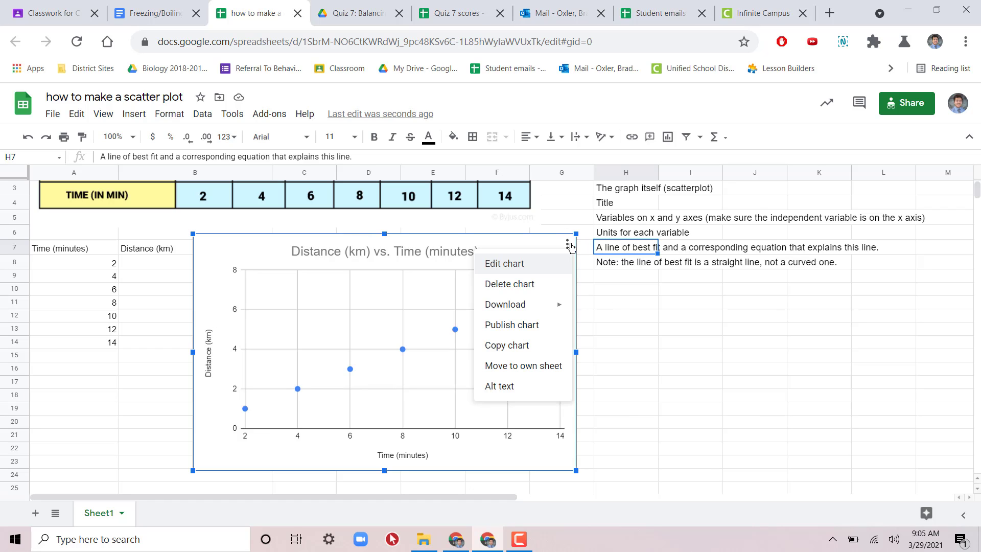
{"action": "left_click", "coordinate": [545, 269]}
{"action": "left_click", "coordinate": [533, 284]}
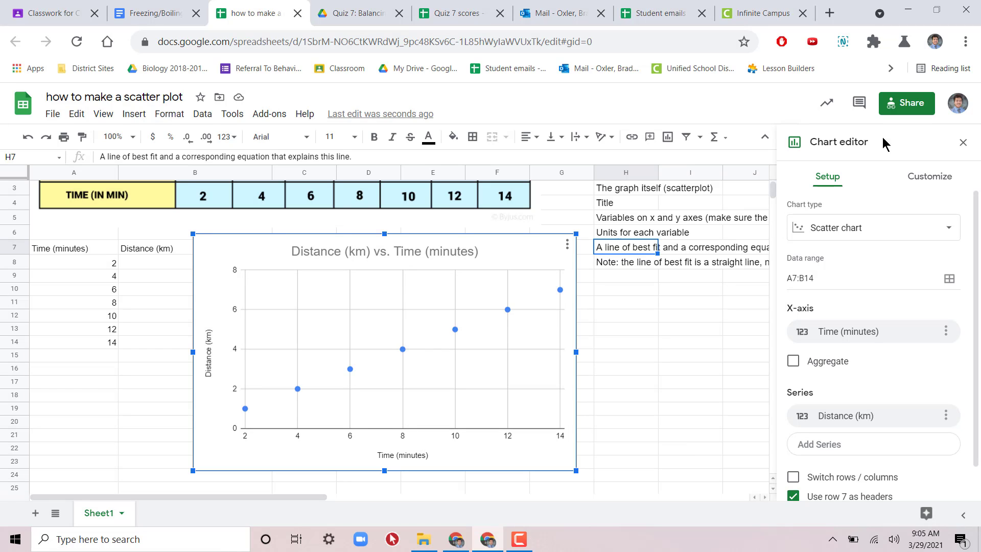
{"action": "left_click", "coordinate": [942, 177]}
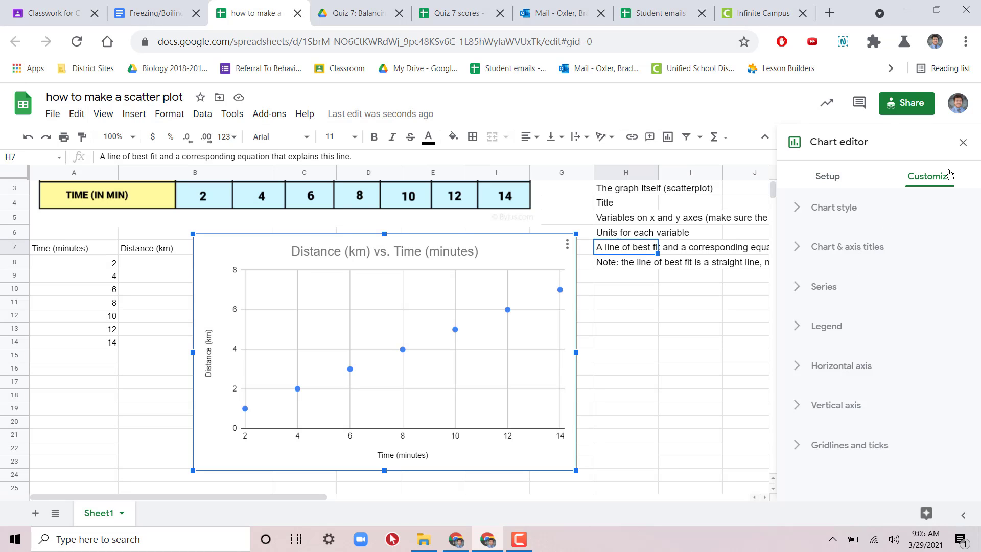
{"action": "left_click", "coordinate": [825, 288]}
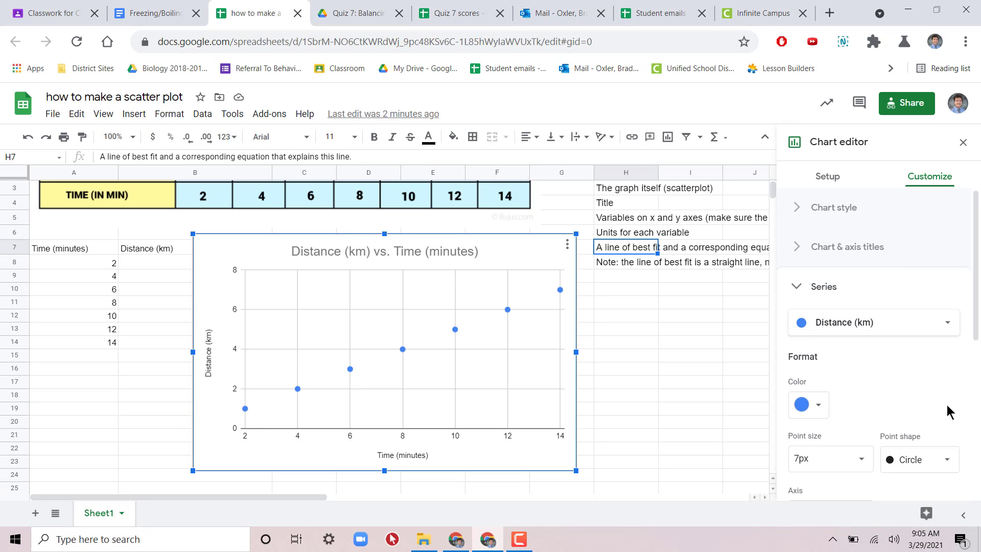
{"action": "scroll", "coordinate": [948, 412], "scroll_direction": "down", "scroll_amount": 5}
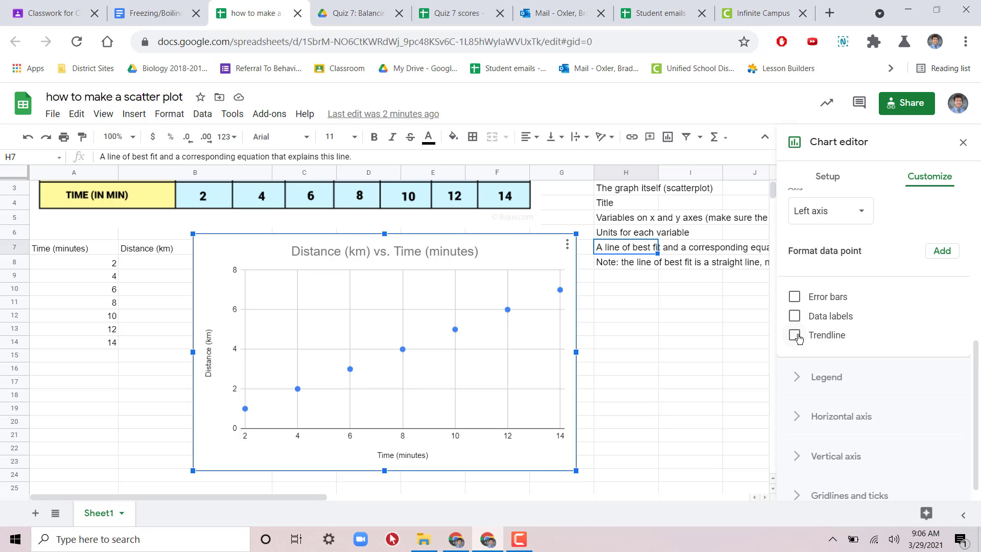
{"action": "left_click", "coordinate": [797, 337]}
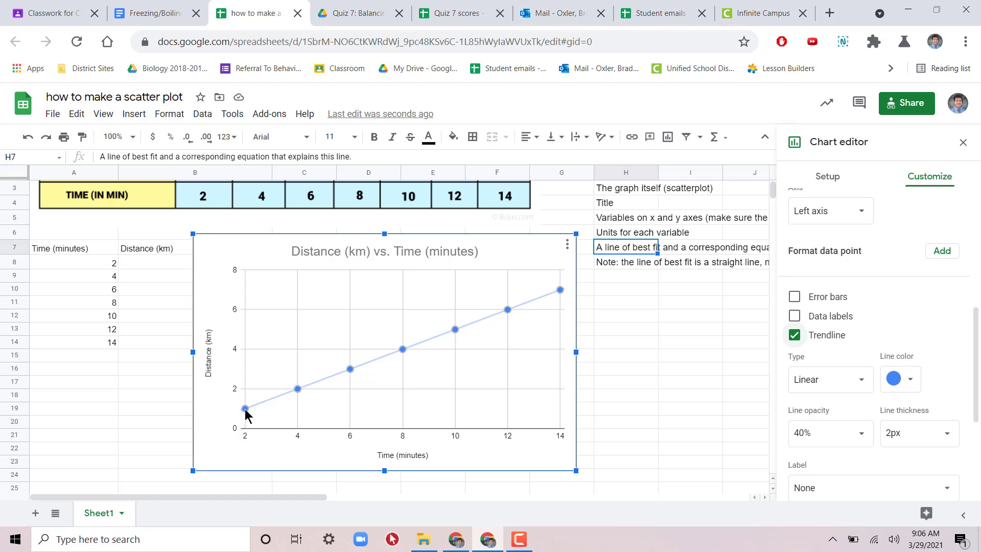
Step: Set the trendline's label to Use Equation so the chart legend shows the equation of the line
{"action": "scroll", "coordinate": [245, 414], "scroll_direction": "up", "scroll_amount": 1}
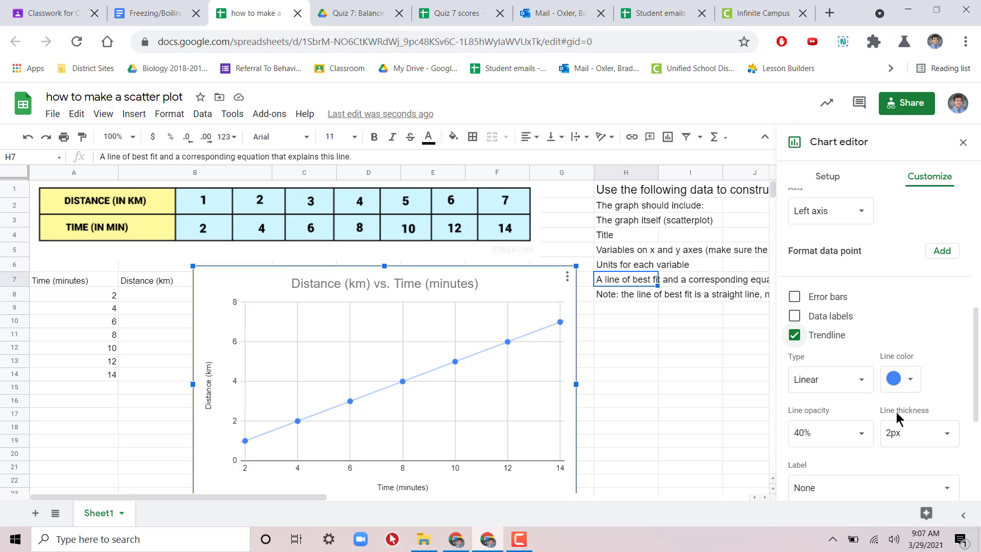
{"action": "scroll", "coordinate": [935, 386], "scroll_direction": "down", "scroll_amount": 3}
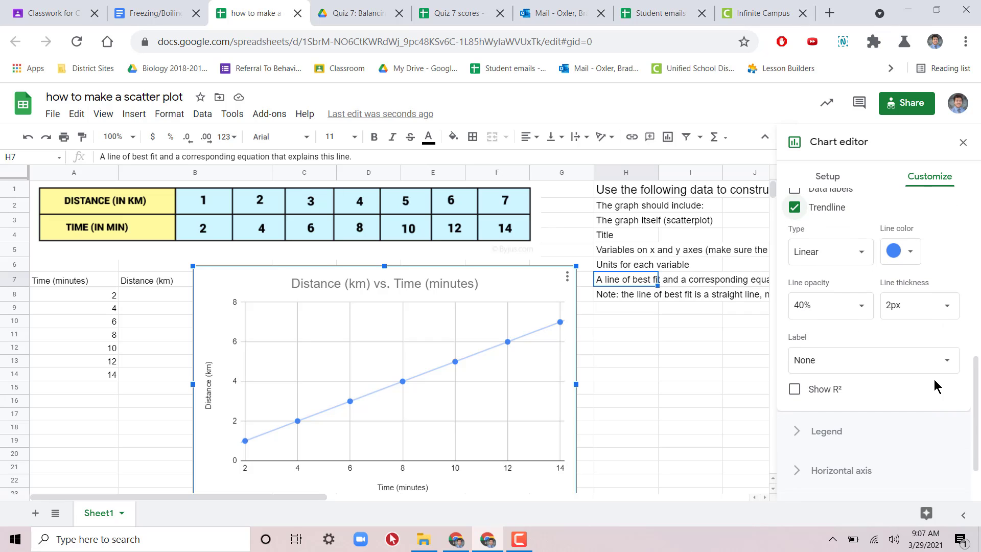
{"action": "scroll", "coordinate": [935, 385], "scroll_direction": "up", "scroll_amount": 1}
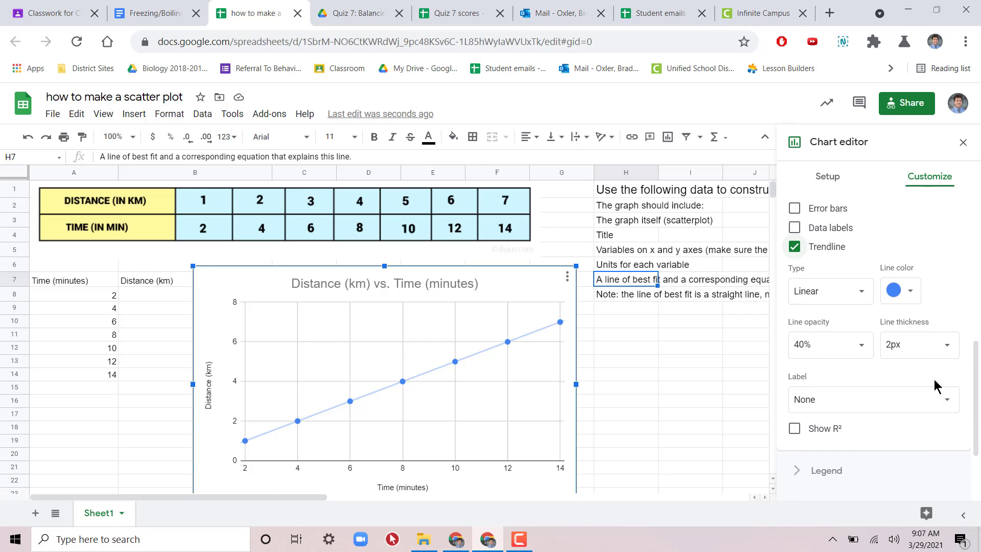
{"action": "left_click", "coordinate": [904, 402]}
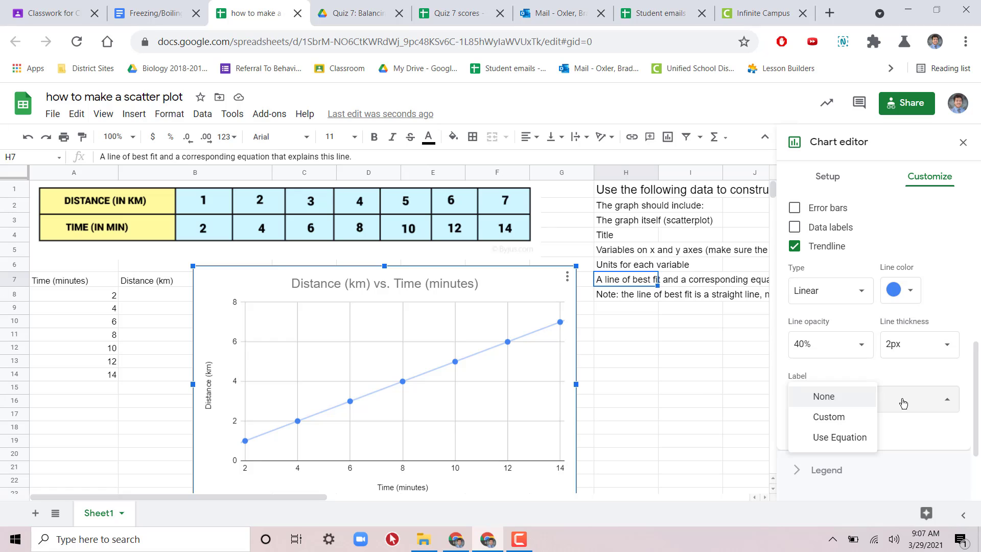
{"action": "left_click", "coordinate": [904, 403]}
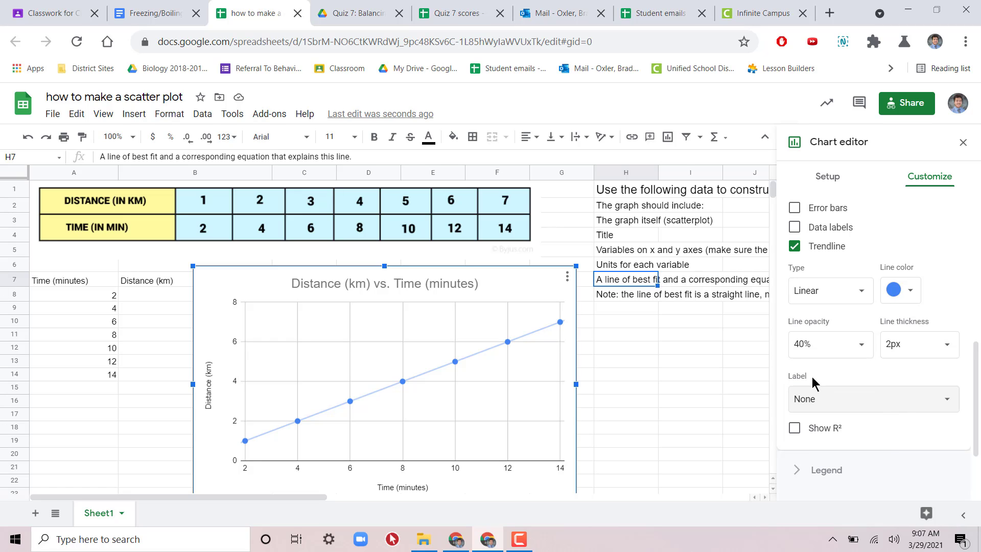
{"action": "left_click", "coordinate": [872, 400]}
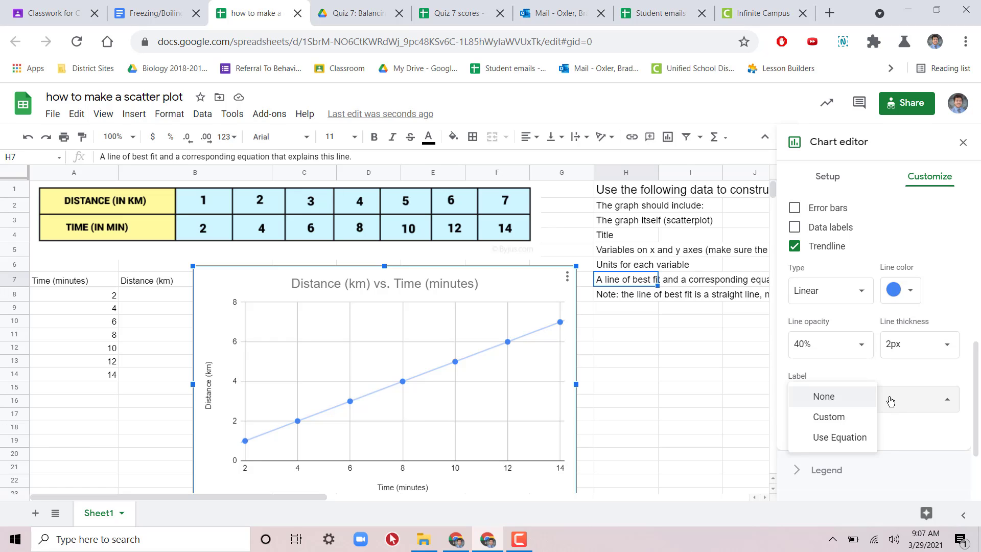
{"action": "left_click", "coordinate": [858, 438]}
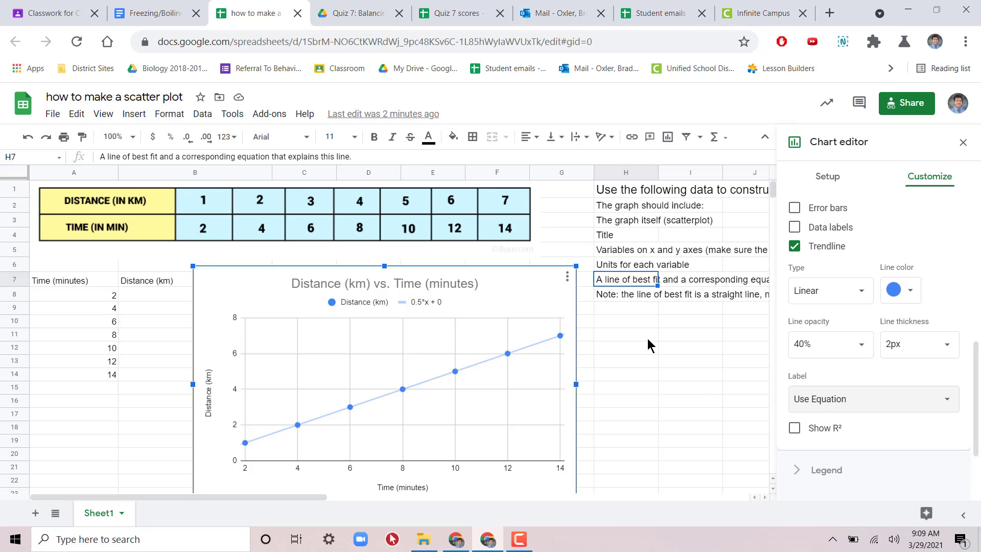
{"action": "left_click", "coordinate": [417, 302]}
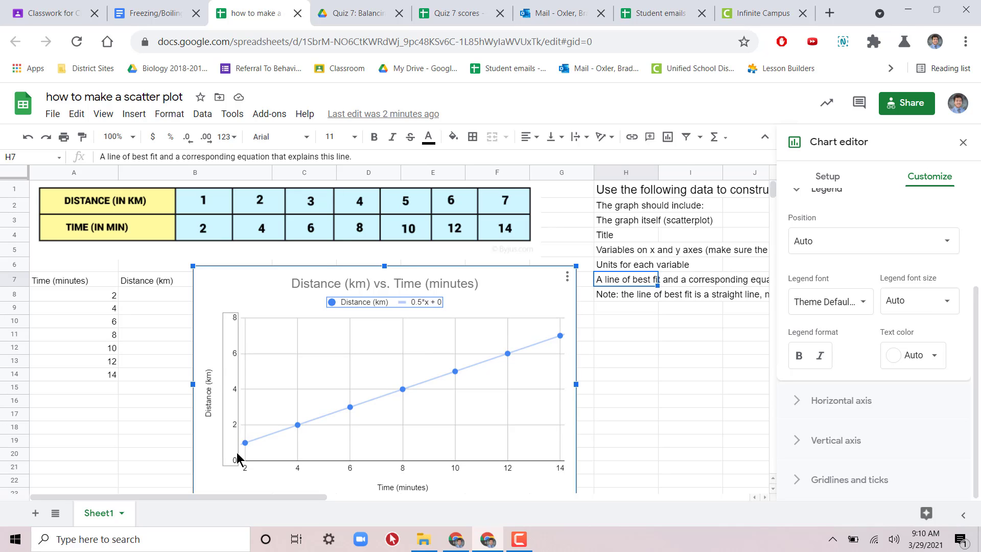
Step: Set the minimum of the scatter chart's horizontal axis to 0 and close the chart editor
{"action": "left_click", "coordinate": [401, 467]}
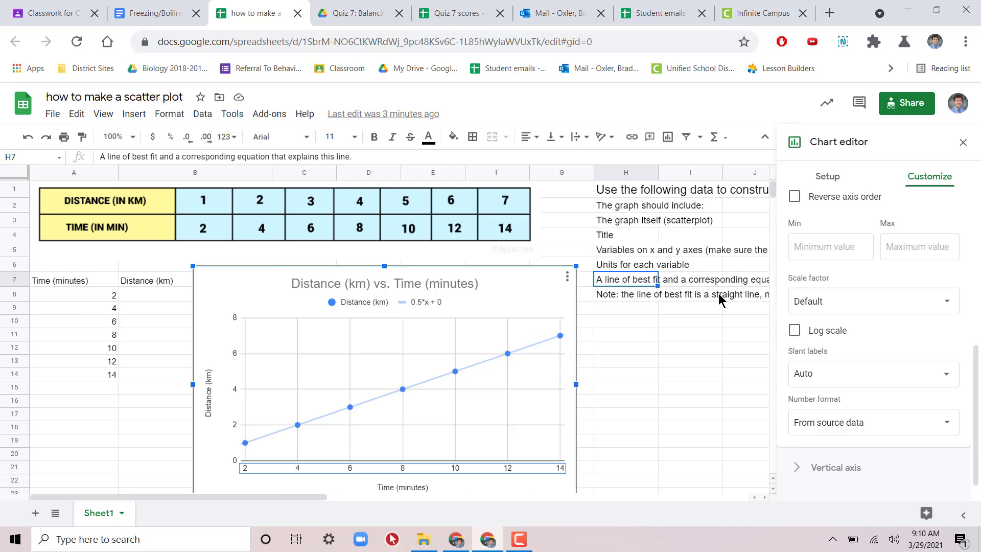
{"action": "left_click", "coordinate": [845, 255]}
{"action": "type", "text": "0"}
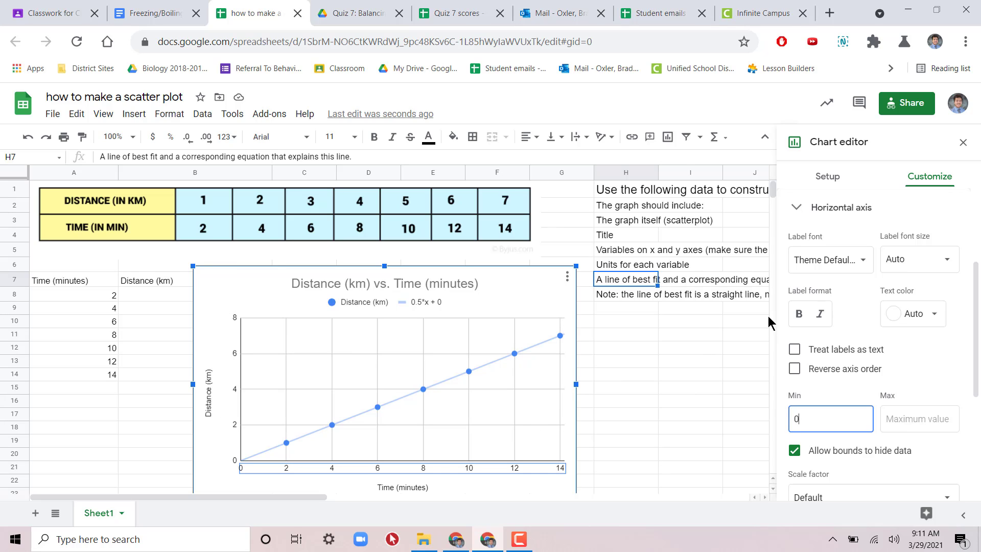
{"action": "scroll", "coordinate": [651, 441], "scroll_direction": "down", "scroll_amount": 1}
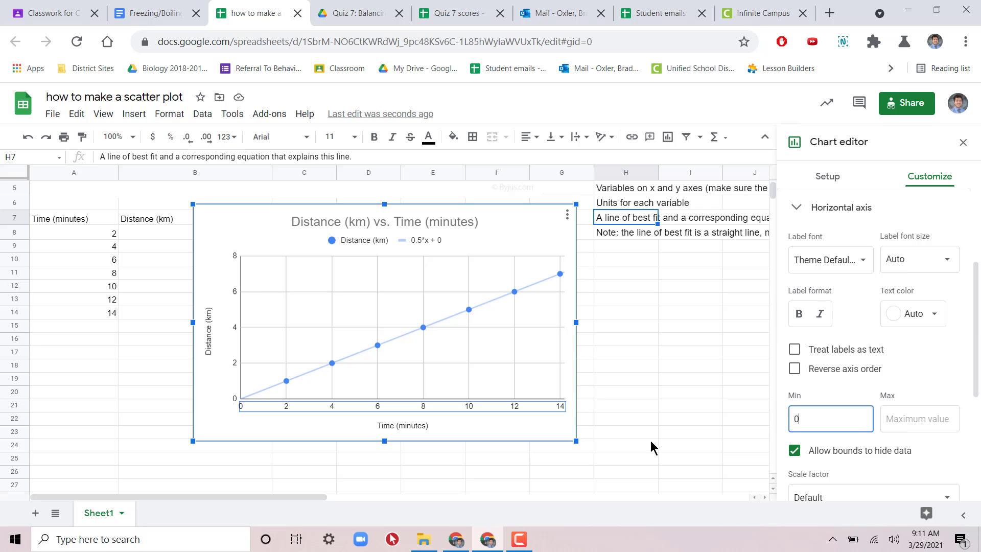
{"action": "scroll", "coordinate": [660, 400], "scroll_direction": "up", "scroll_amount": 1}
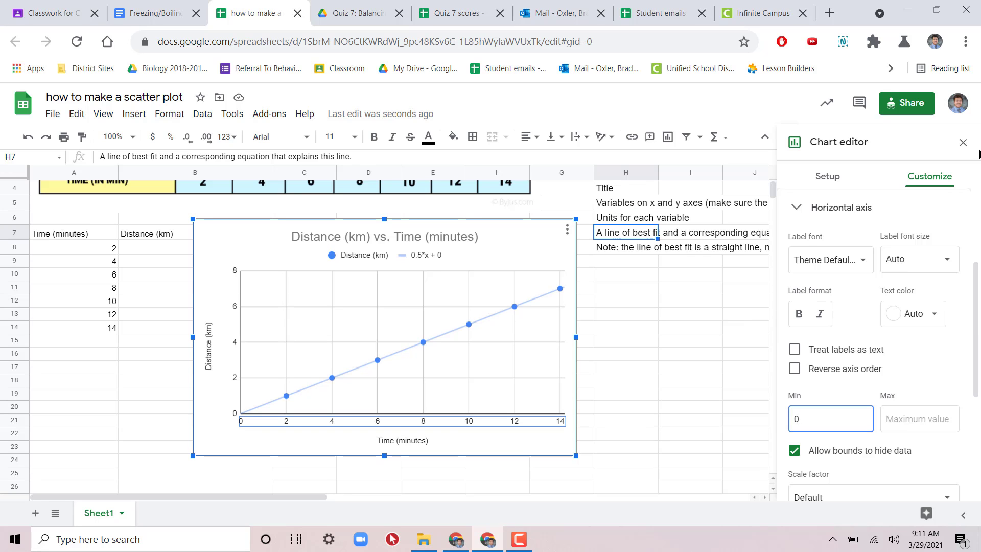
{"action": "left_click", "coordinate": [961, 149]}
{"action": "scroll", "coordinate": [728, 351], "scroll_direction": "up", "scroll_amount": 1}
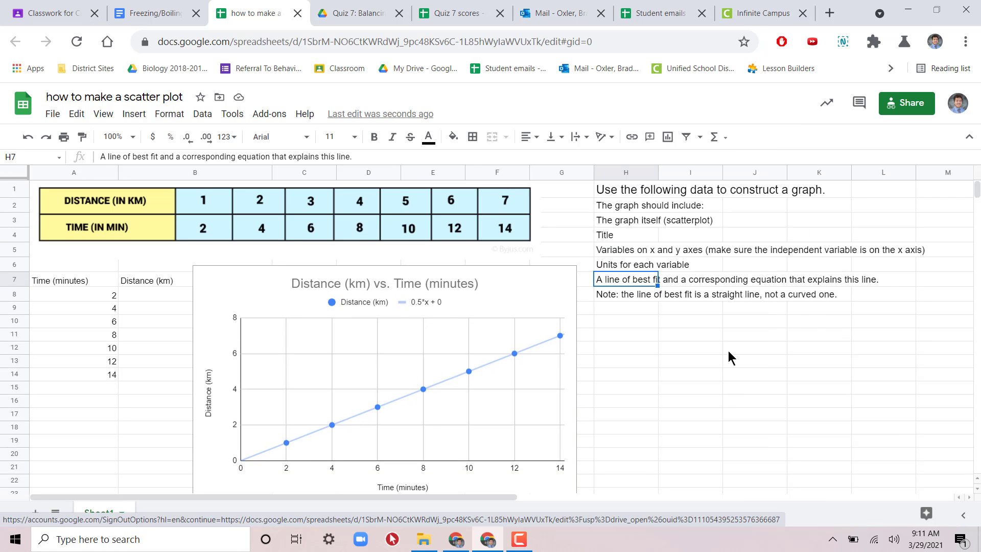
Step: Compare the chart with the column H checklist, from the scatterplot and title to the units, line of best fit and equation
{"action": "left_click", "coordinate": [654, 223]}
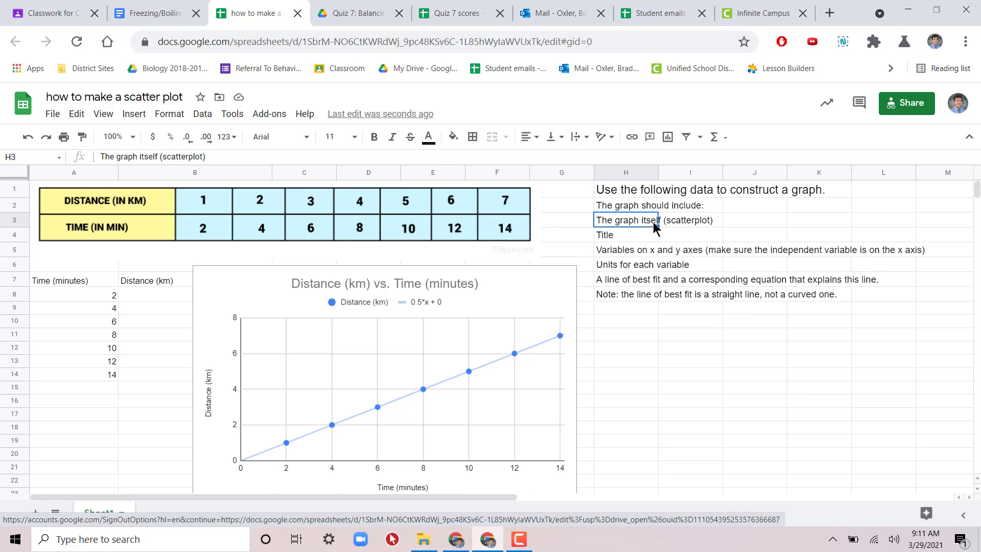
{"action": "left_click", "coordinate": [683, 226]}
{"action": "left_click", "coordinate": [609, 237]}
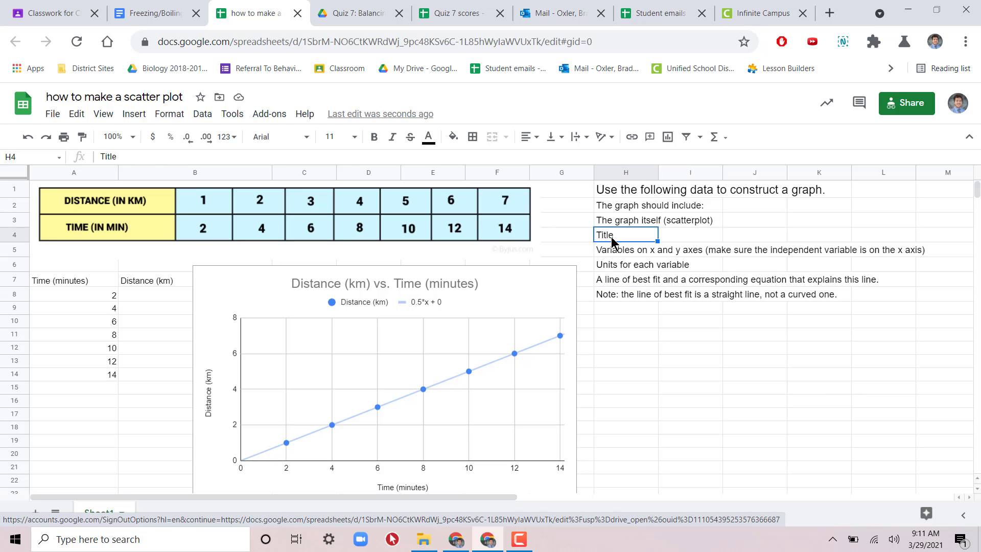
{"action": "left_click", "coordinate": [652, 253]}
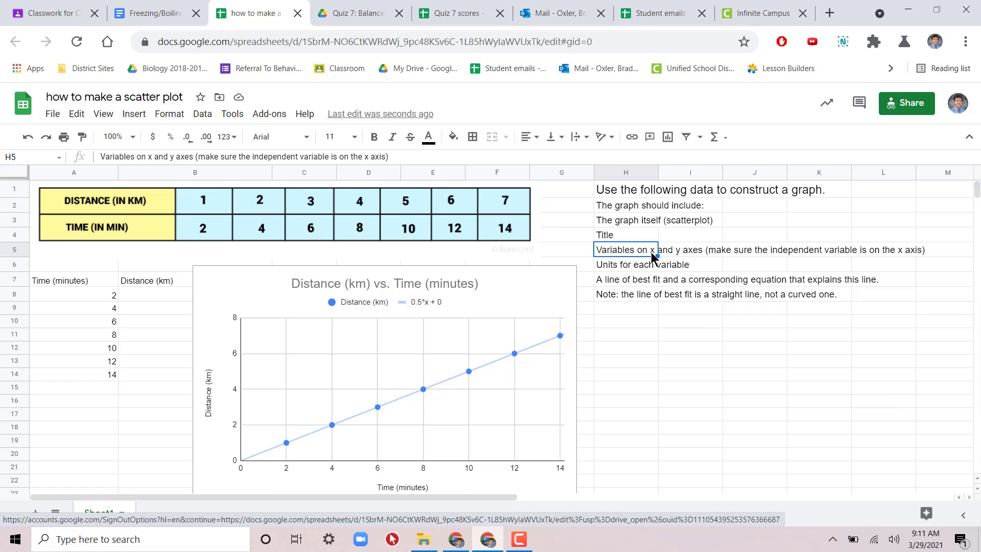
{"action": "left_click", "coordinate": [621, 264]}
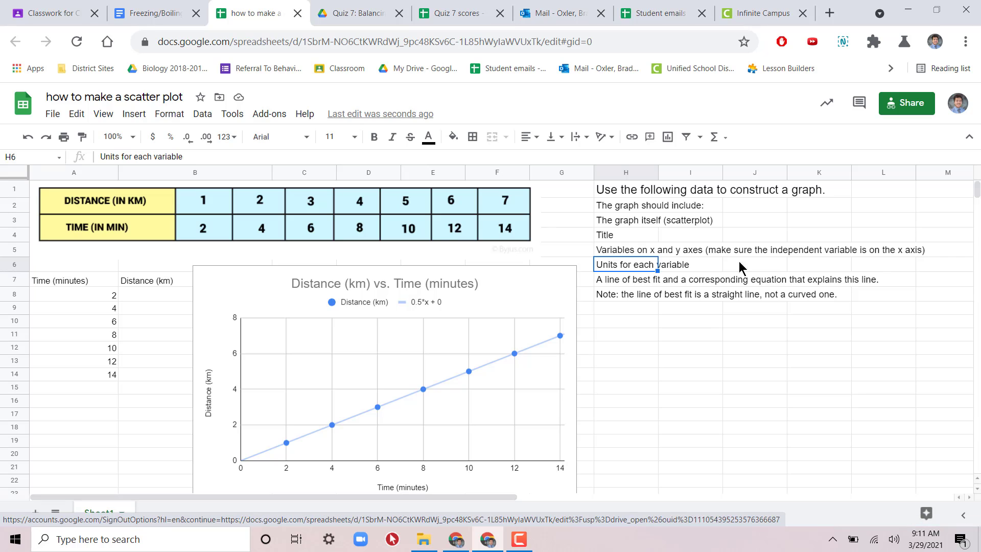
{"action": "left_click", "coordinate": [636, 283]}
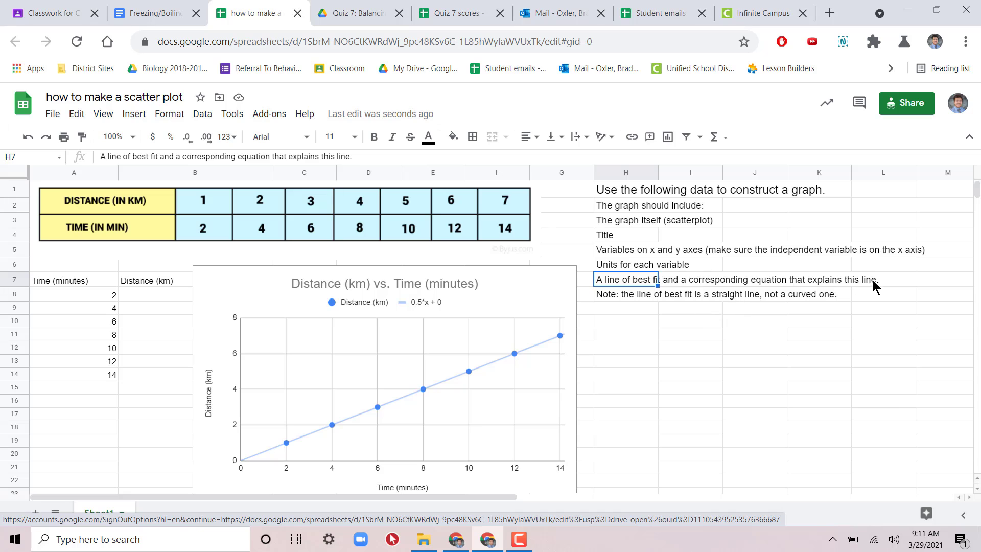
{"action": "left_click", "coordinate": [780, 283]}
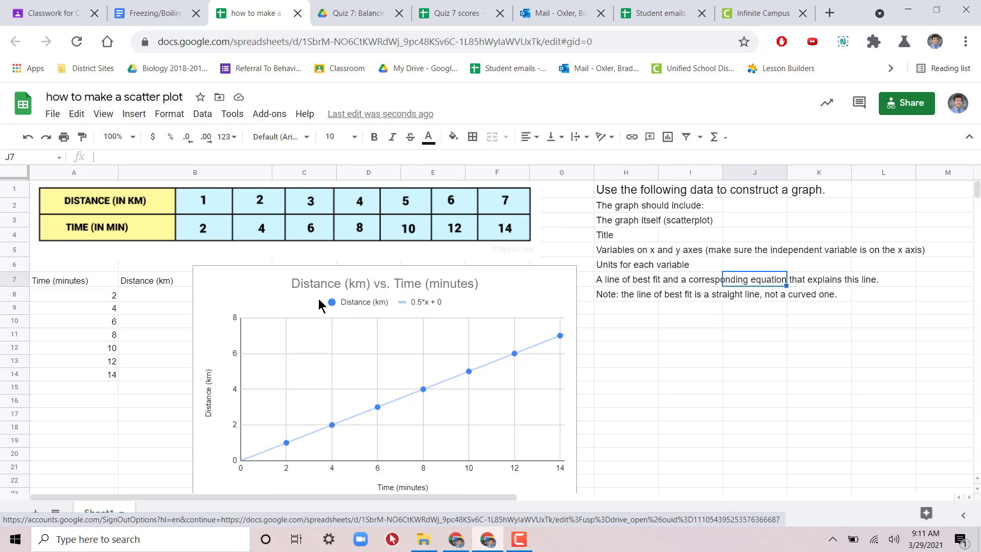
{"action": "left_click", "coordinate": [435, 302]}
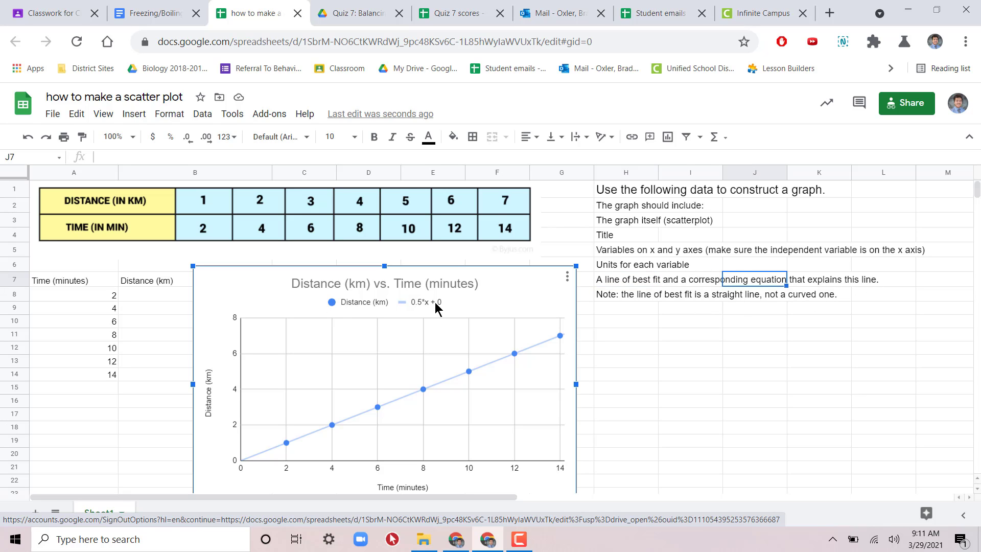